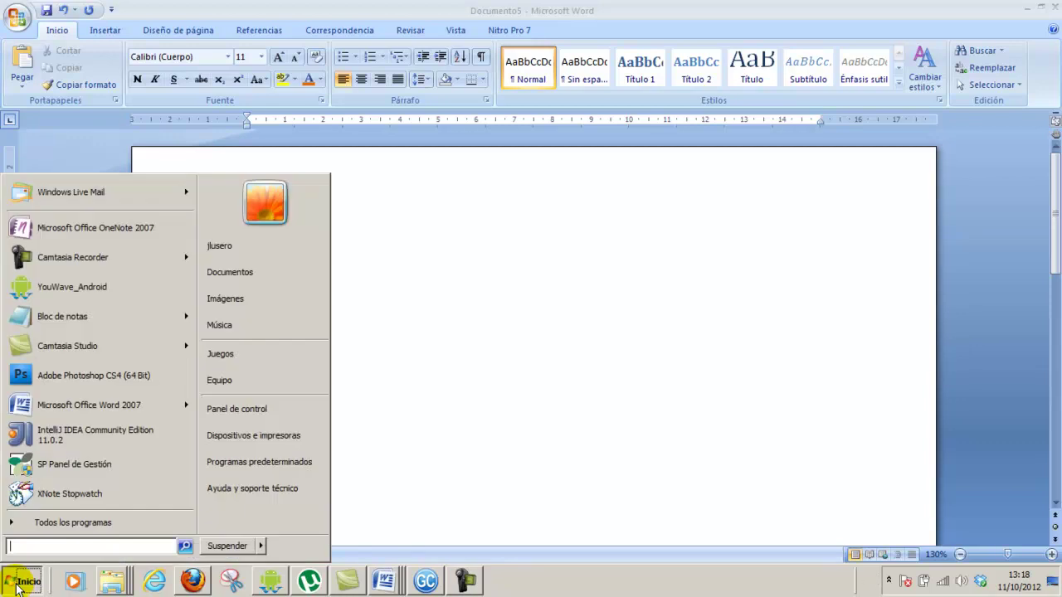
# Launch Microsoft Office Excel 2007 from the Start menu and maximize its window.
pyautogui.click(42, 522)
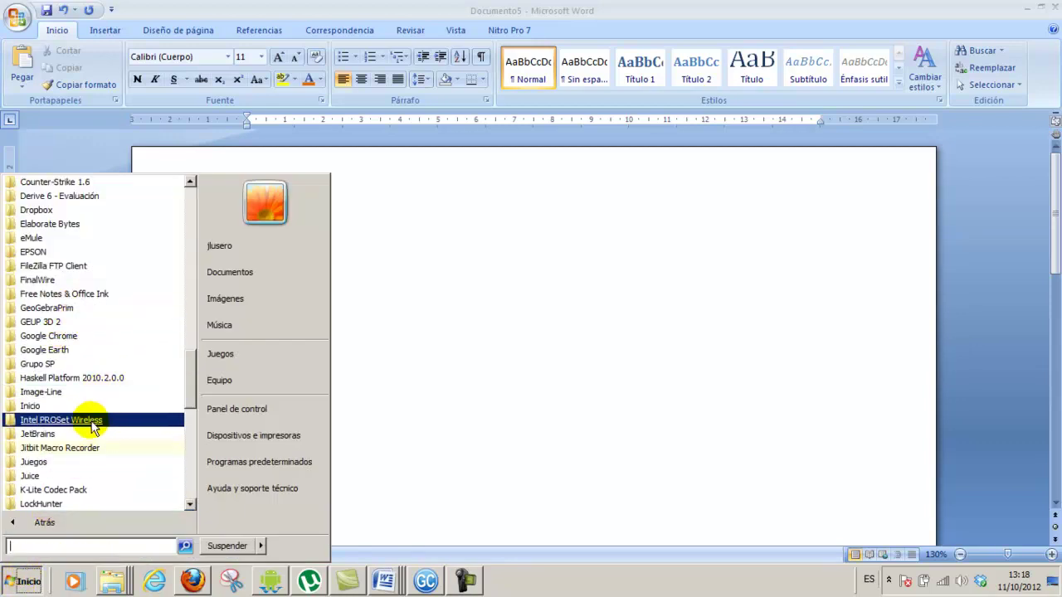
pyautogui.scroll(-4, 67, 489)
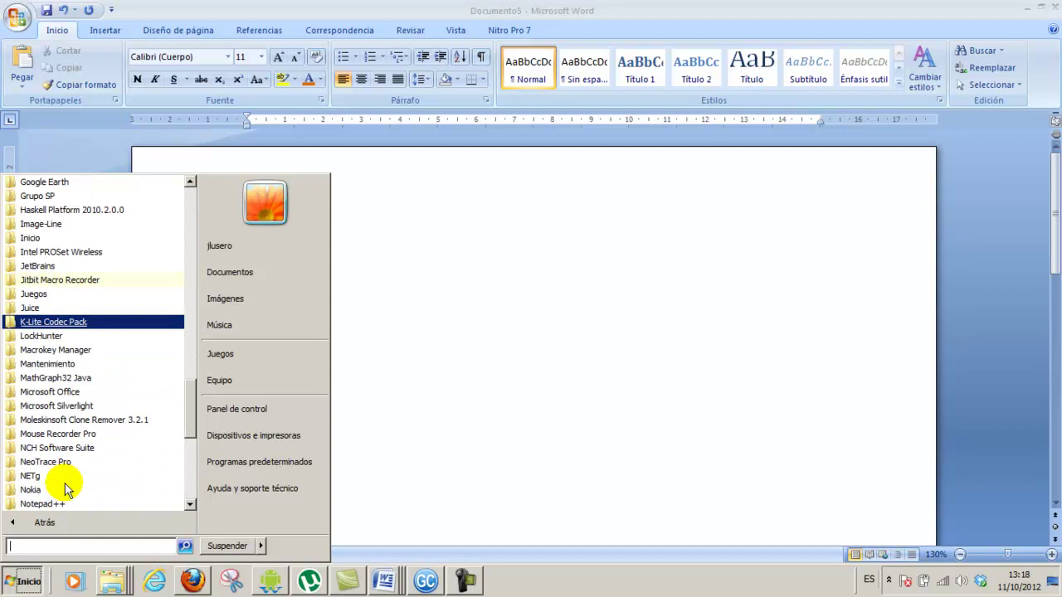
pyautogui.click(60, 392)
pyautogui.click(79, 398)
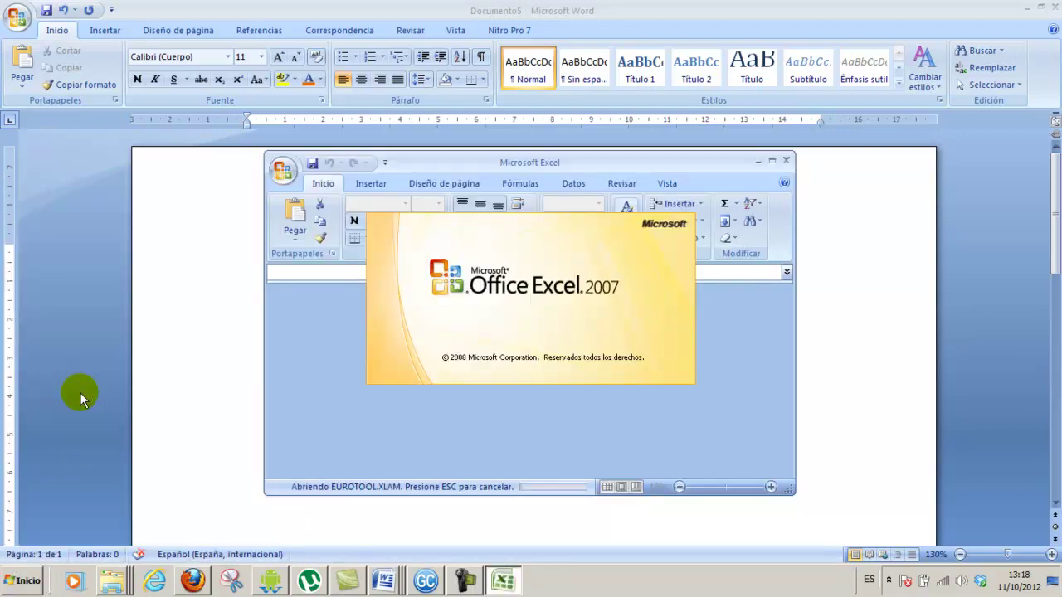
pyautogui.doubleClick(471, 163)
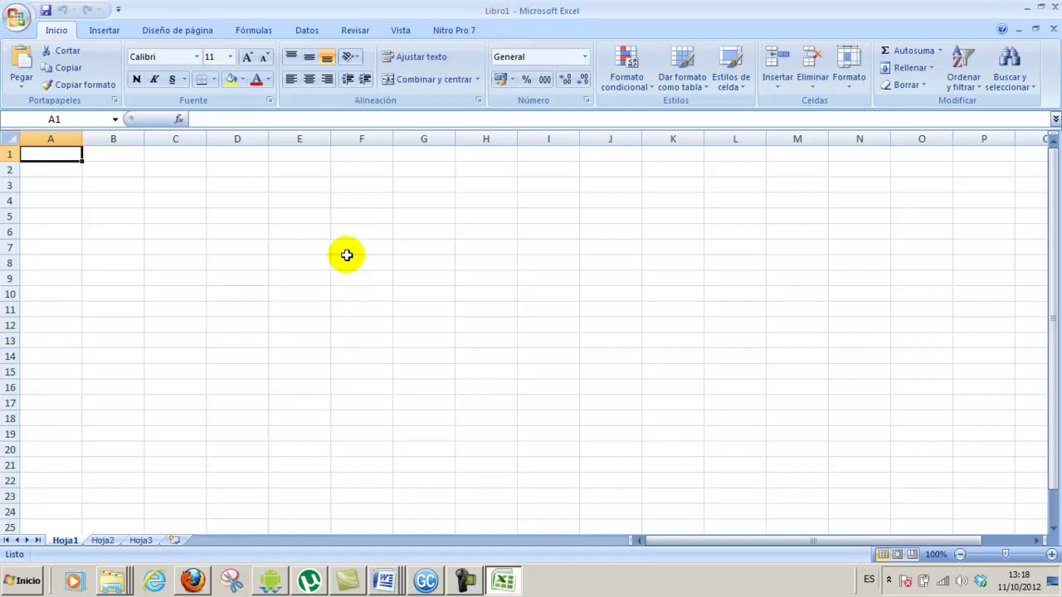
# Enter the title AZIERTA in cell A1.
pyautogui.write('AZIERTA SERCIBO')
pyautogui.press('BackSpace')
pyautogui.press('BackSpace')
pyautogui.press('BackSpace')
pyautogui.press('BackSpace')
pyautogui.write('VICIOS')
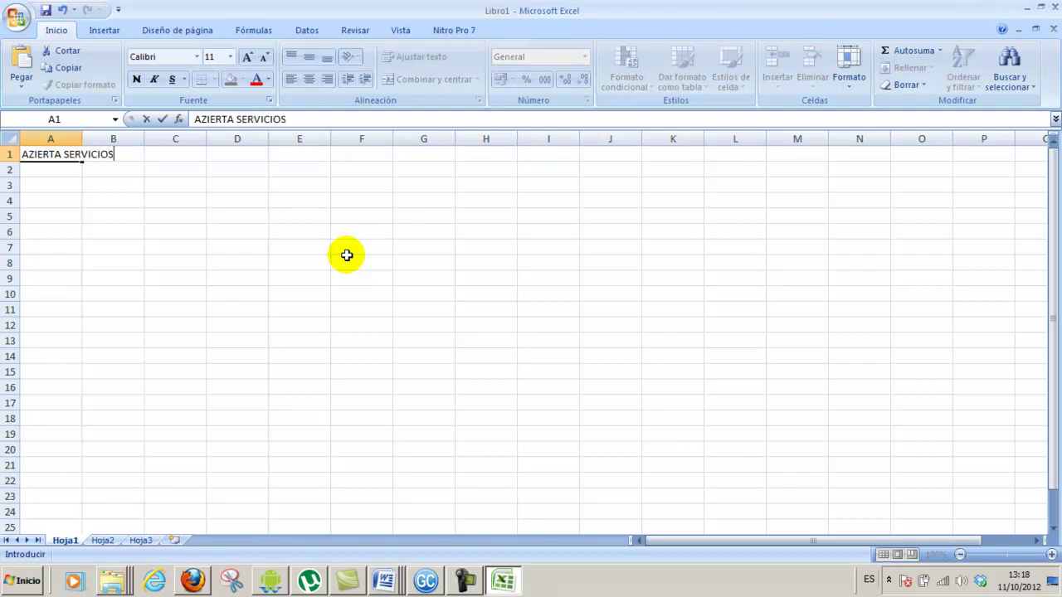
pyautogui.press('BackSpace')
pyautogui.press('BackSpace')
pyautogui.press('BackSpace')
pyautogui.press('BackSpace')
pyautogui.press('BackSpace')
pyautogui.press('BackSpace')
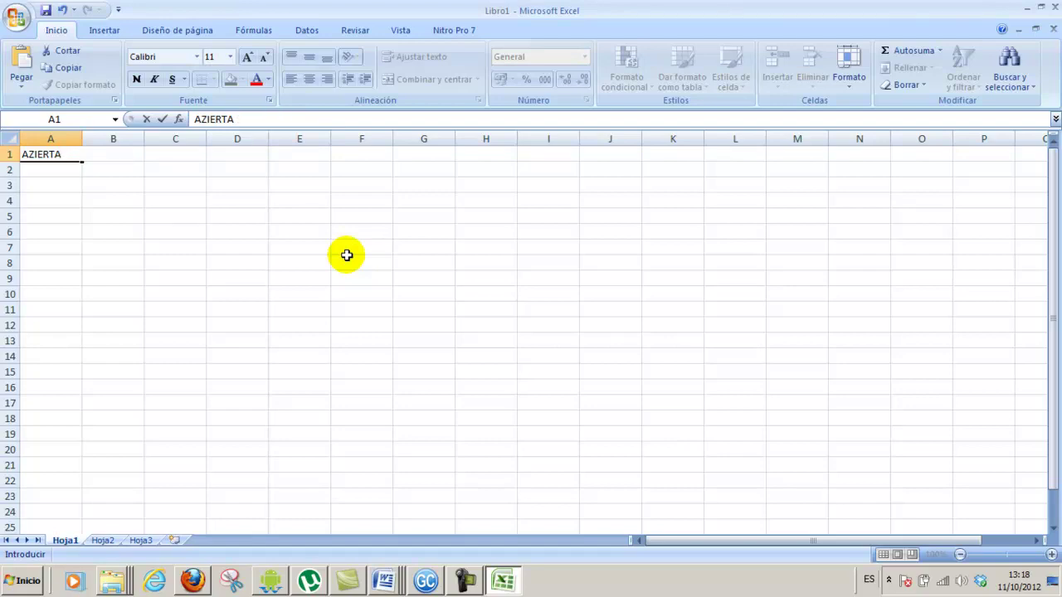
pyautogui.press('Return')
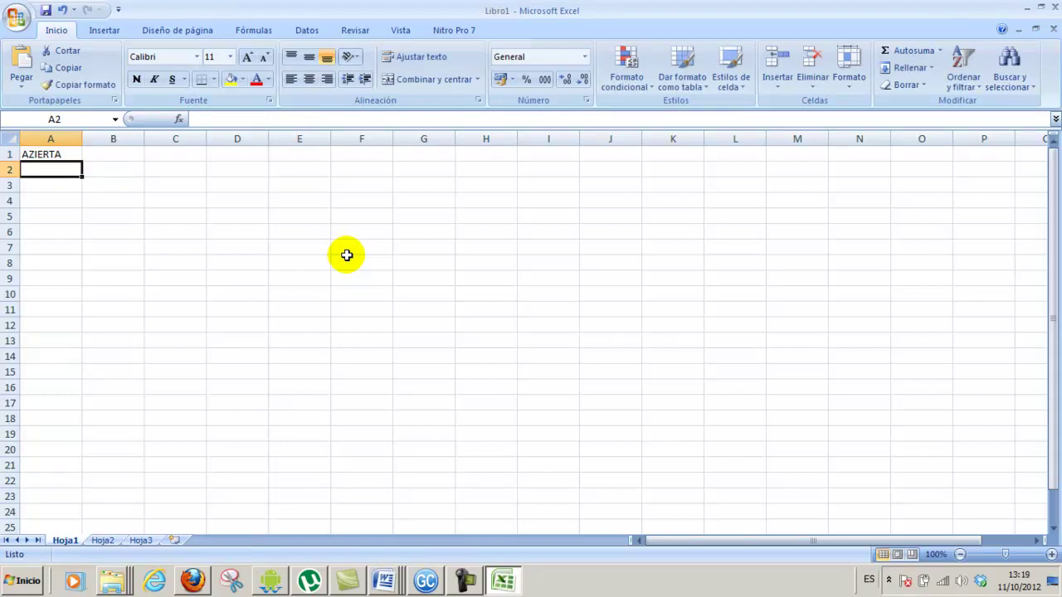
# Enter the headers Concepto, Cantidad, Precio and Total across A2:D2.
pyautogui.write('C')
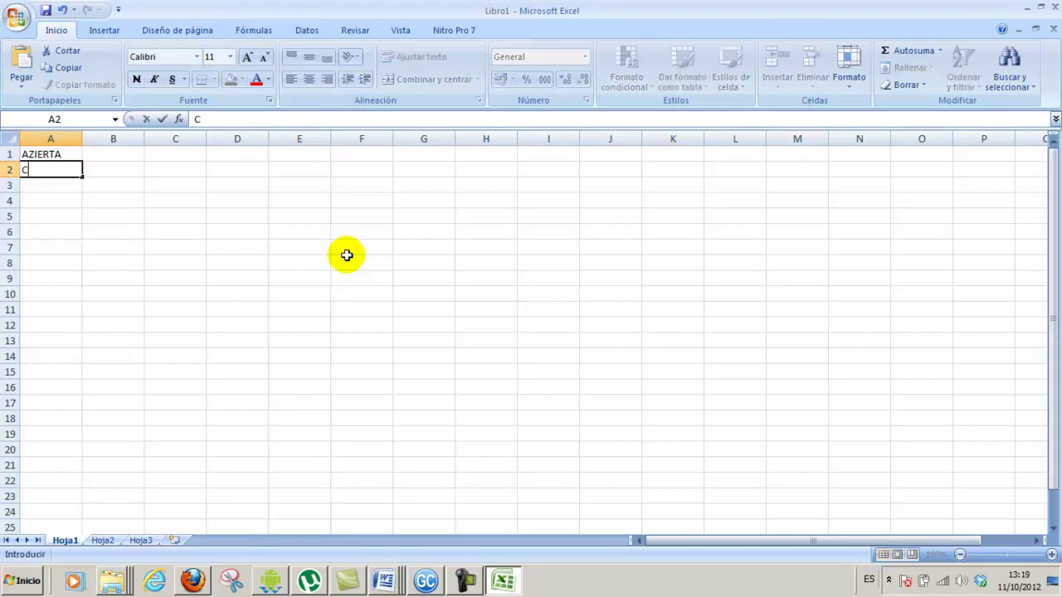
pyautogui.write('oncepto')
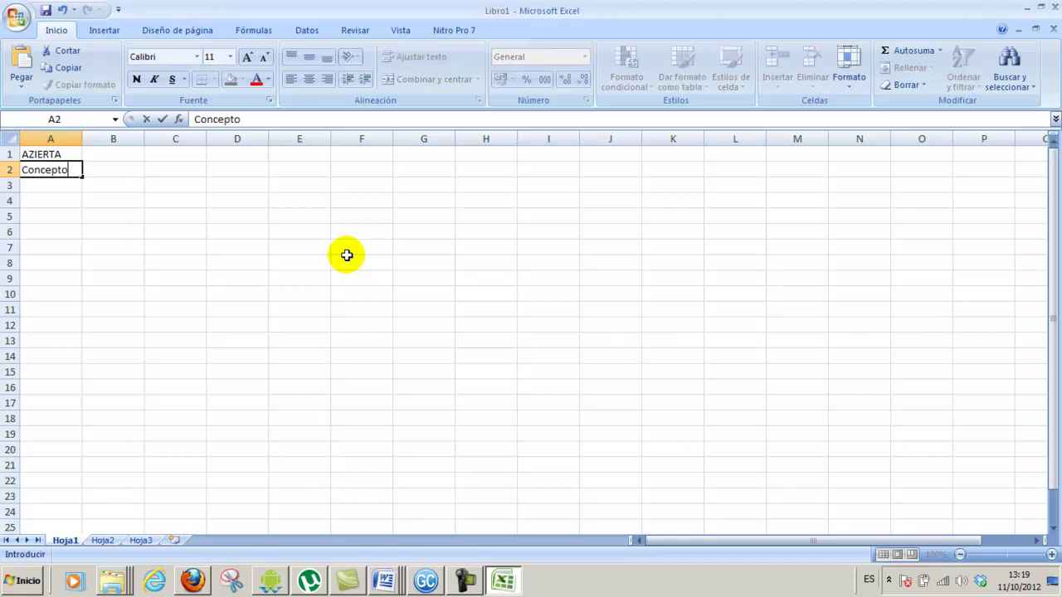
pyautogui.press('Tab')
pyautogui.write('Cantidad')
pyautogui.press('Tab')
pyautogui.write('Precio')
pyautogui.press('Tab')
pyautogui.write('Total')
pyautogui.press('Return')
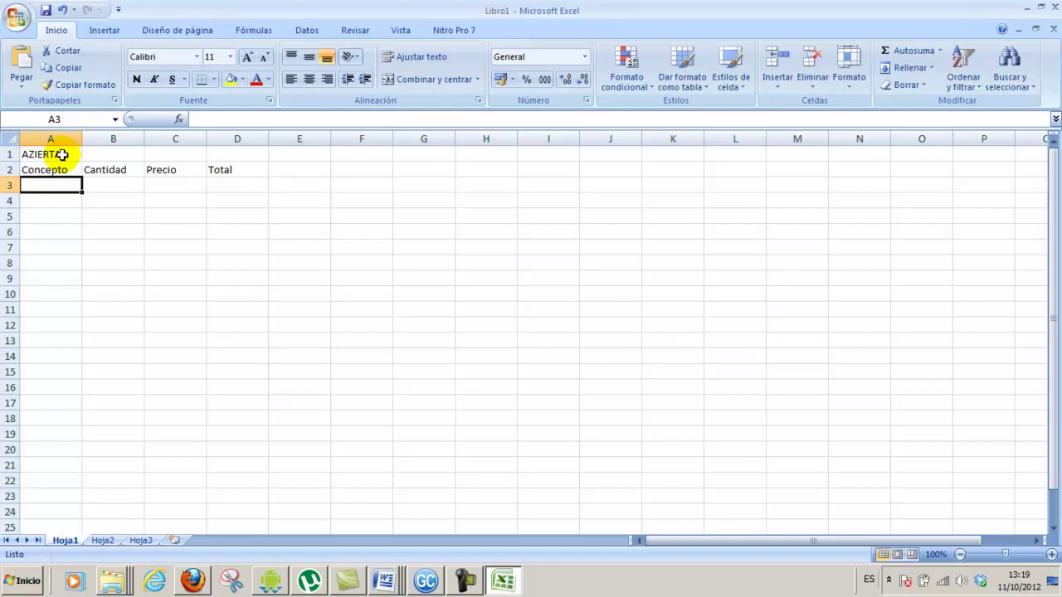
# Merge and centre the AZIERTA title across A1:D1.
pyautogui.moveTo(62, 155); pyautogui.dragTo(220, 149)
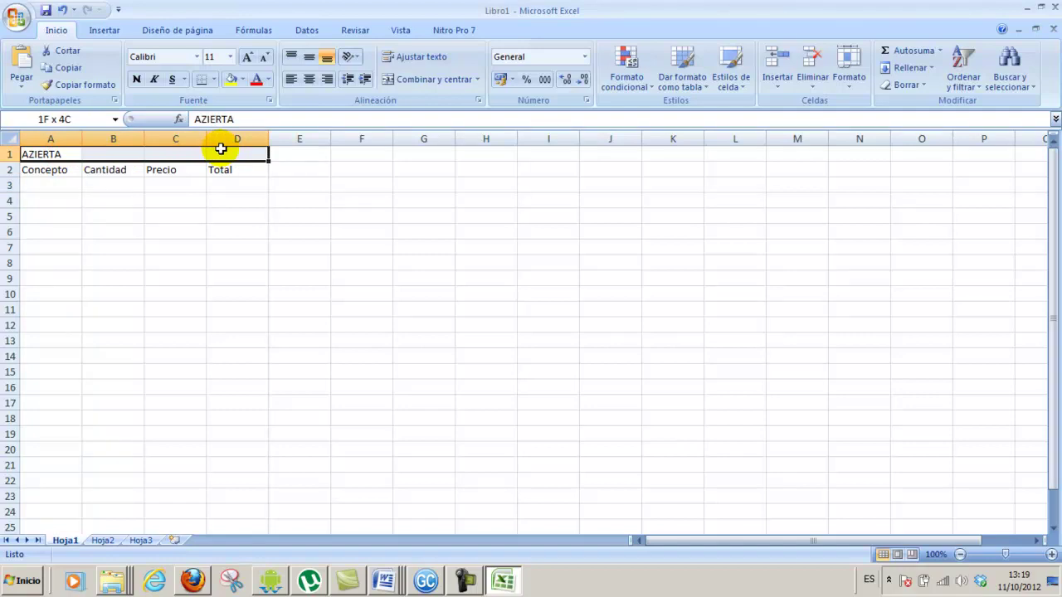
pyautogui.moveTo(221, 149); pyautogui.dragTo(221, 150)
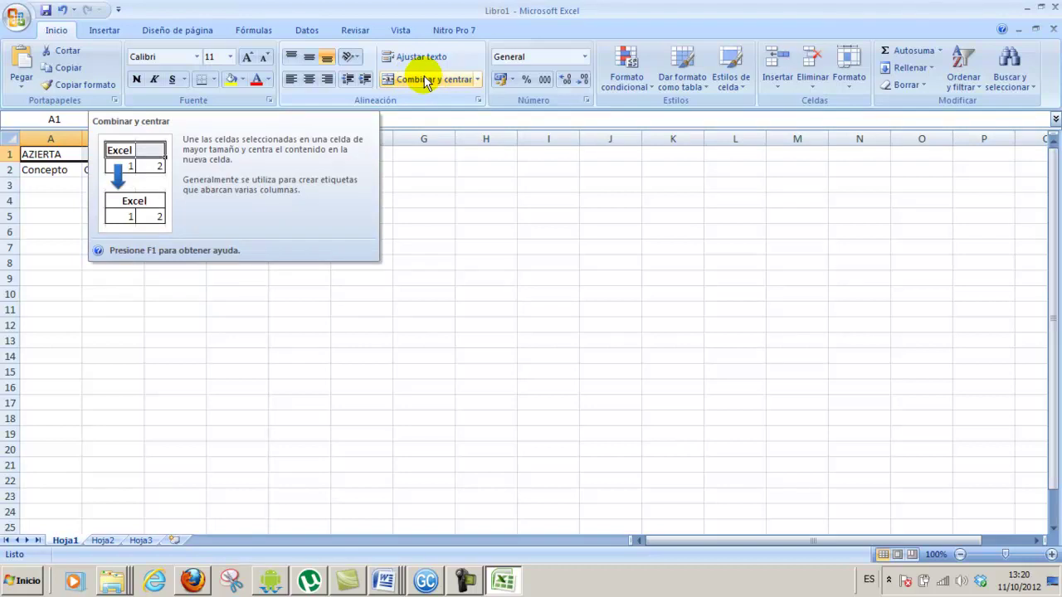
pyautogui.click(425, 80)
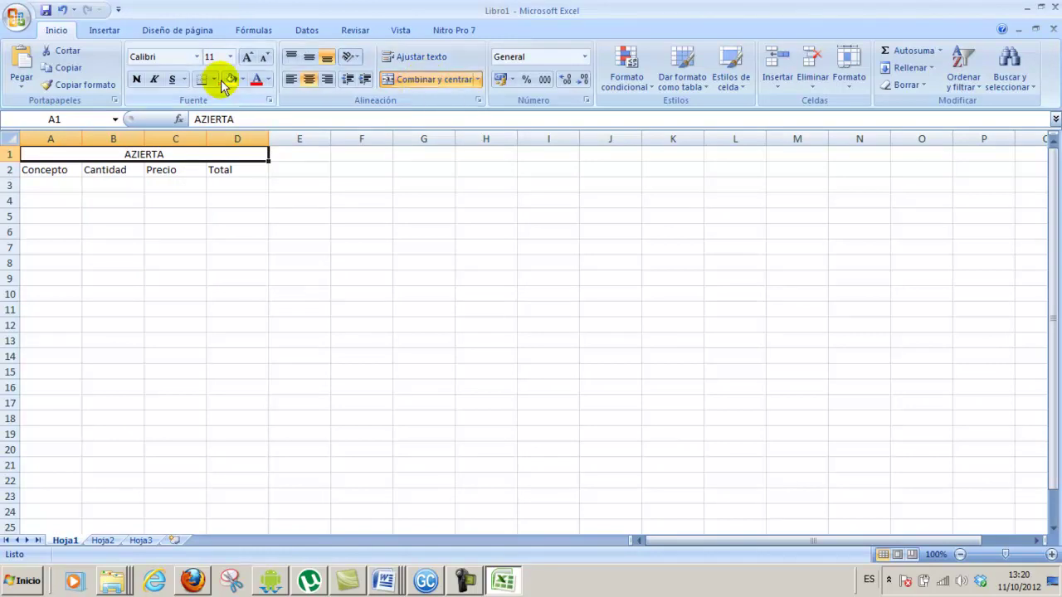
# Format the title at size 36 with a dark brown fill and light orange text.
pyautogui.click(231, 57)
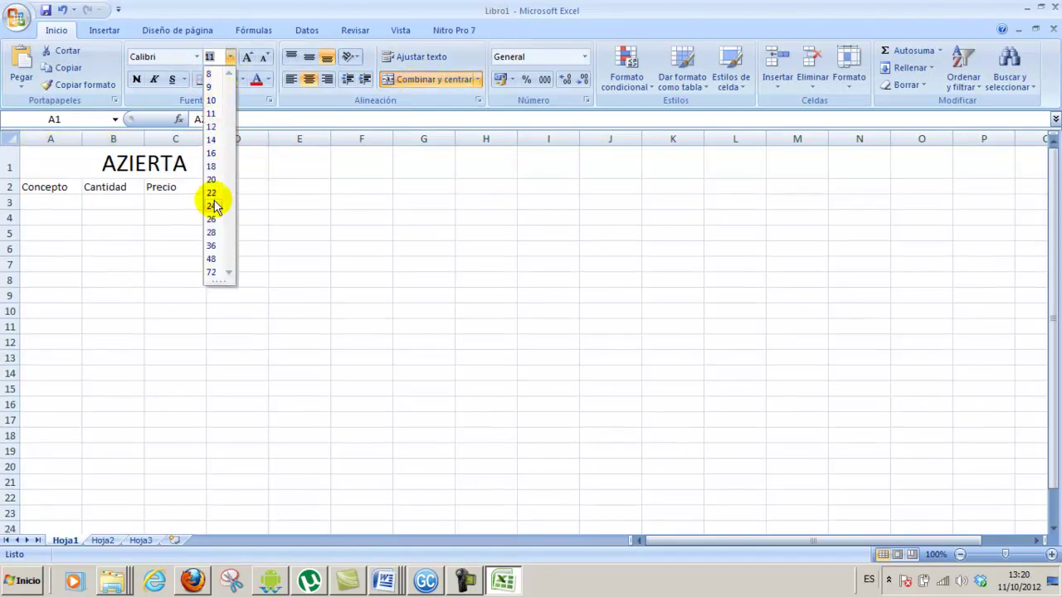
pyautogui.click(211, 245)
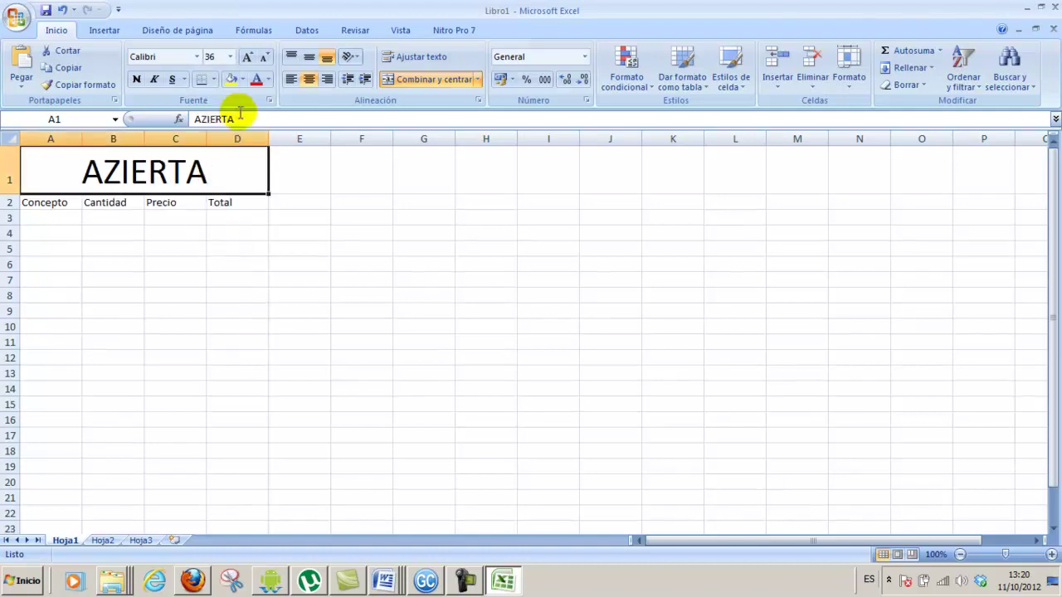
pyautogui.click(243, 80)
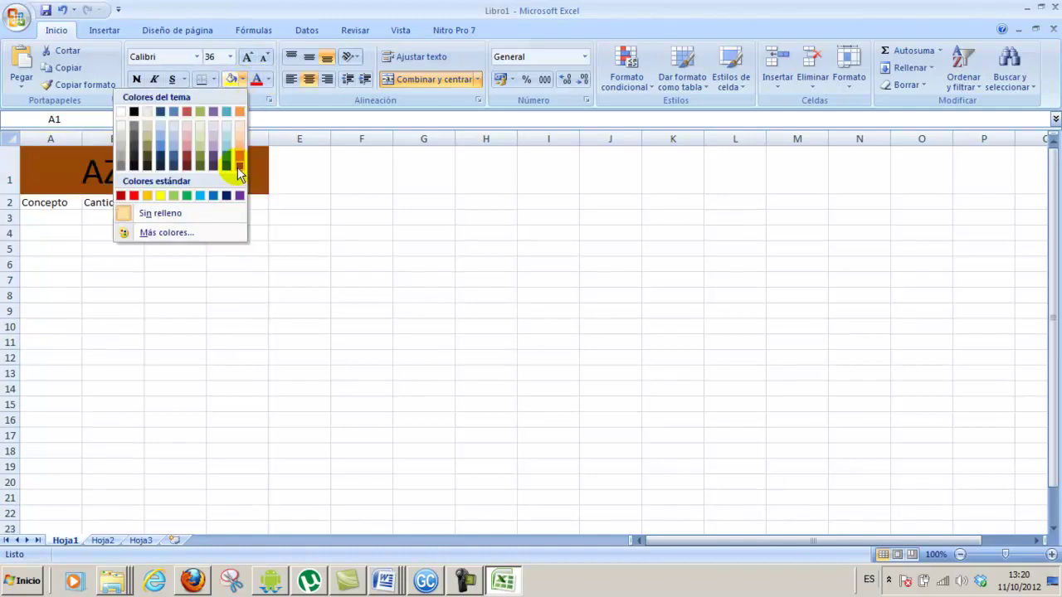
pyautogui.click(241, 171)
pyautogui.click(268, 80)
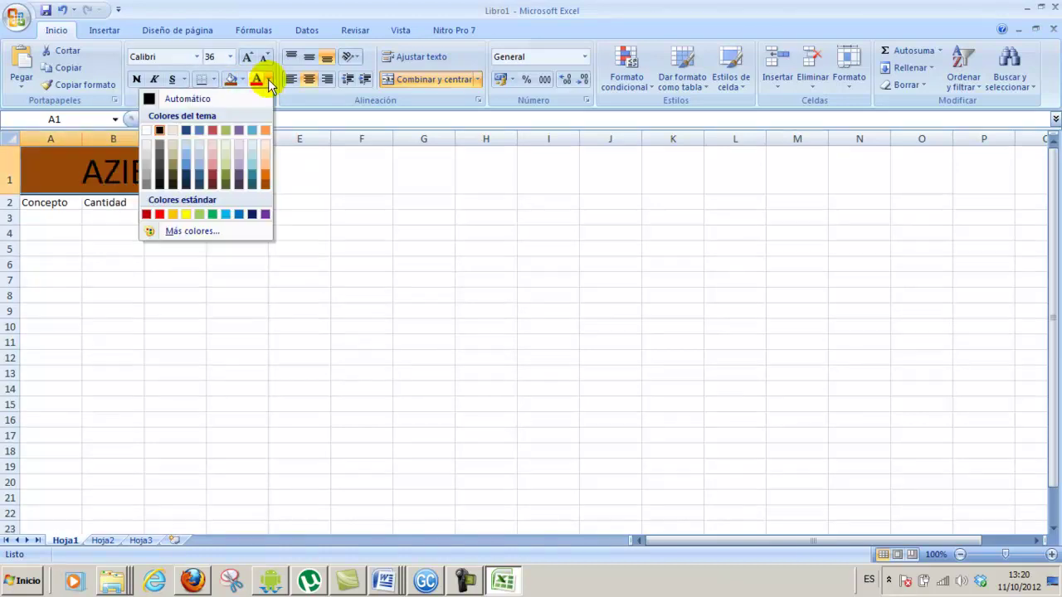
pyautogui.click(265, 165)
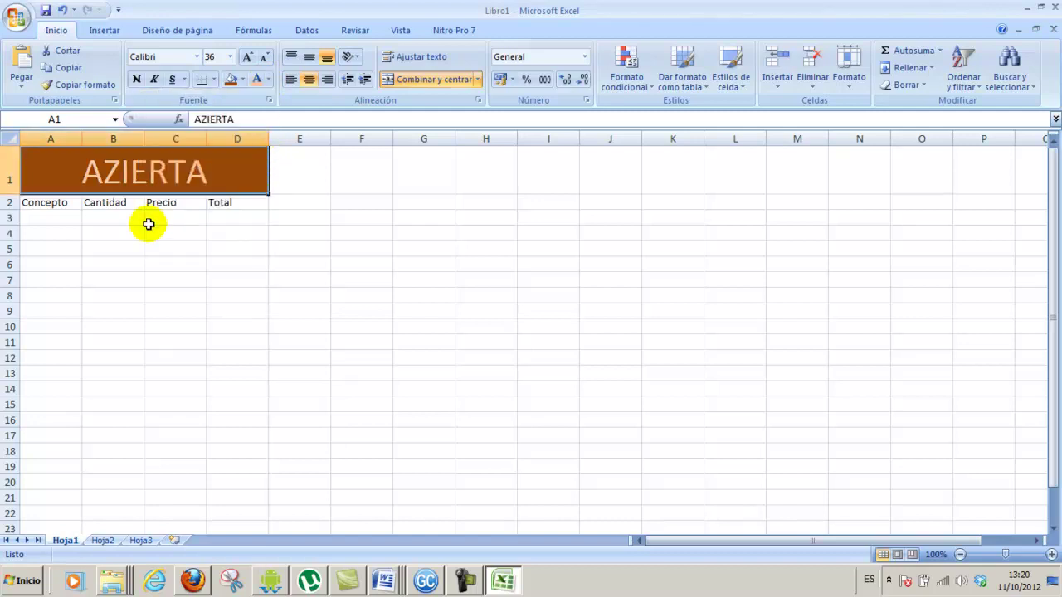
pyautogui.click(59, 219)
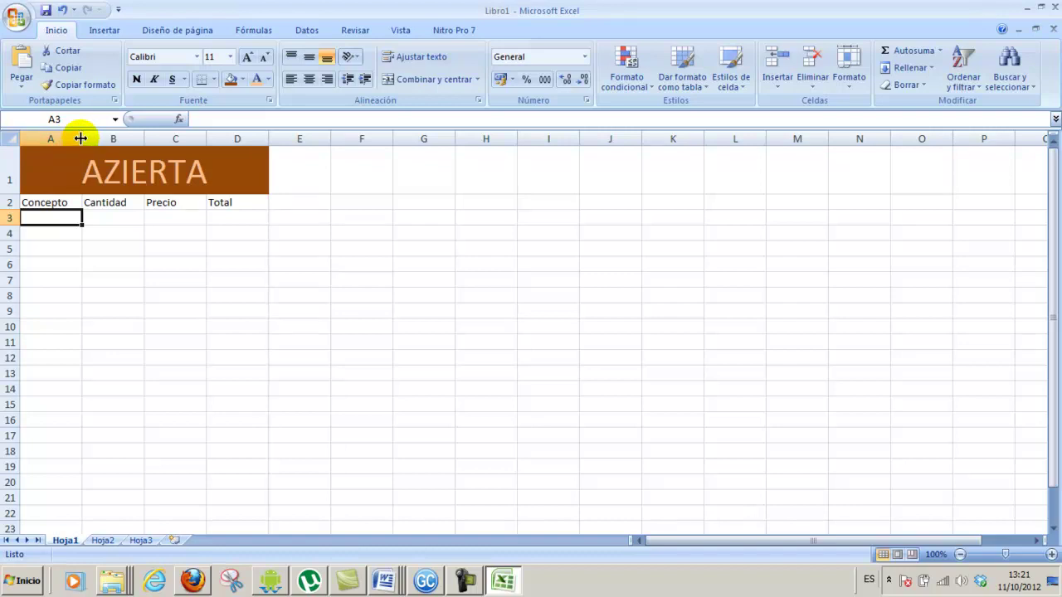
# Widen column A to about 26,86 by dragging its header boundary.
pyautogui.moveTo(80, 139); pyautogui.dragTo(157, 145)
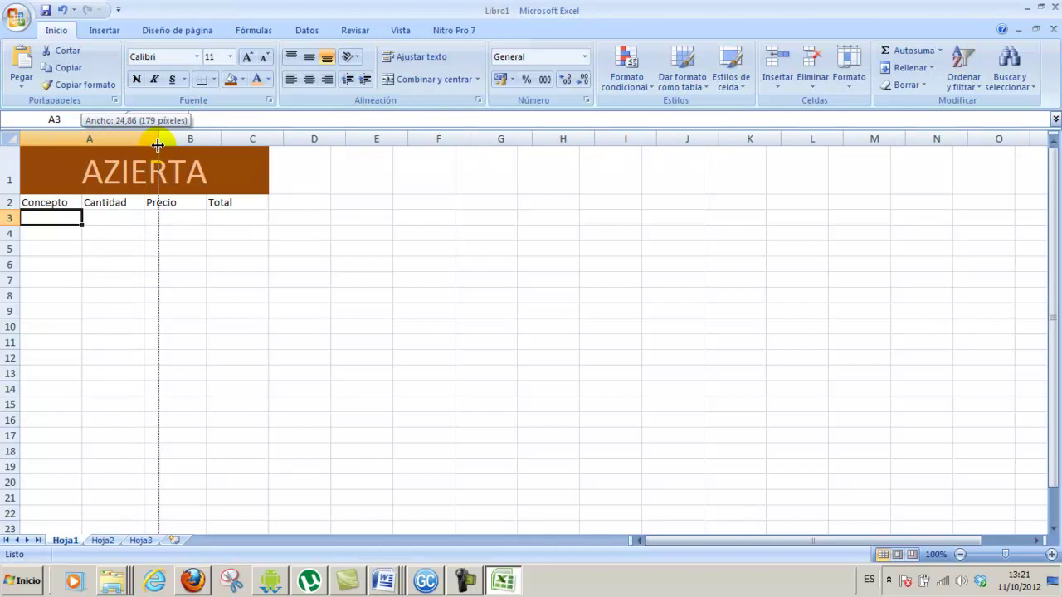
pyautogui.moveTo(157, 145); pyautogui.dragTo(163, 147)
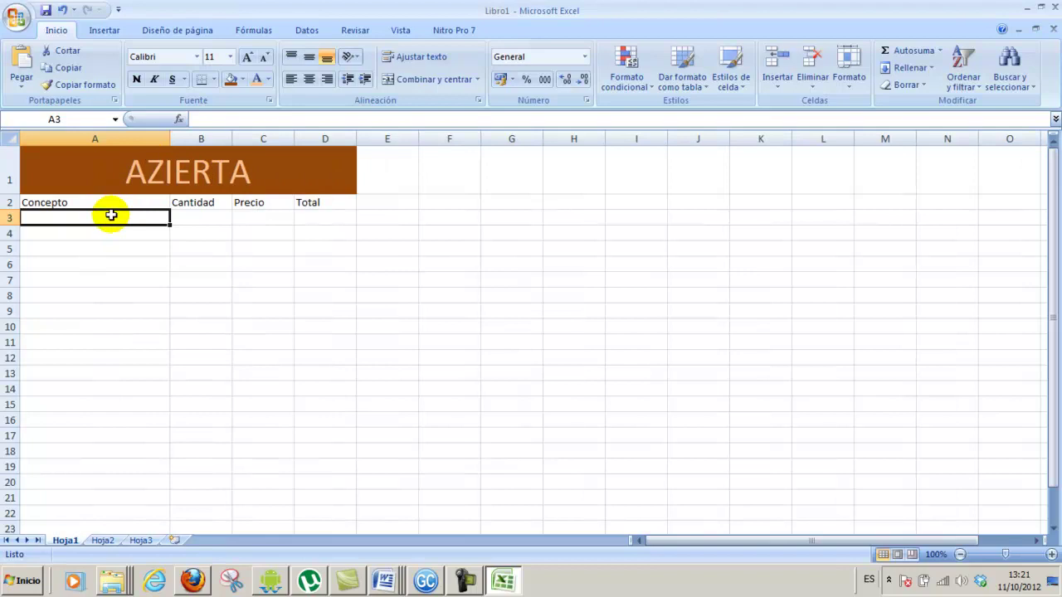
# Enter Divorcio, Custodia compartida, Disputa vecinal and Violencia de género in A3:A6.
pyautogui.write('Divor')
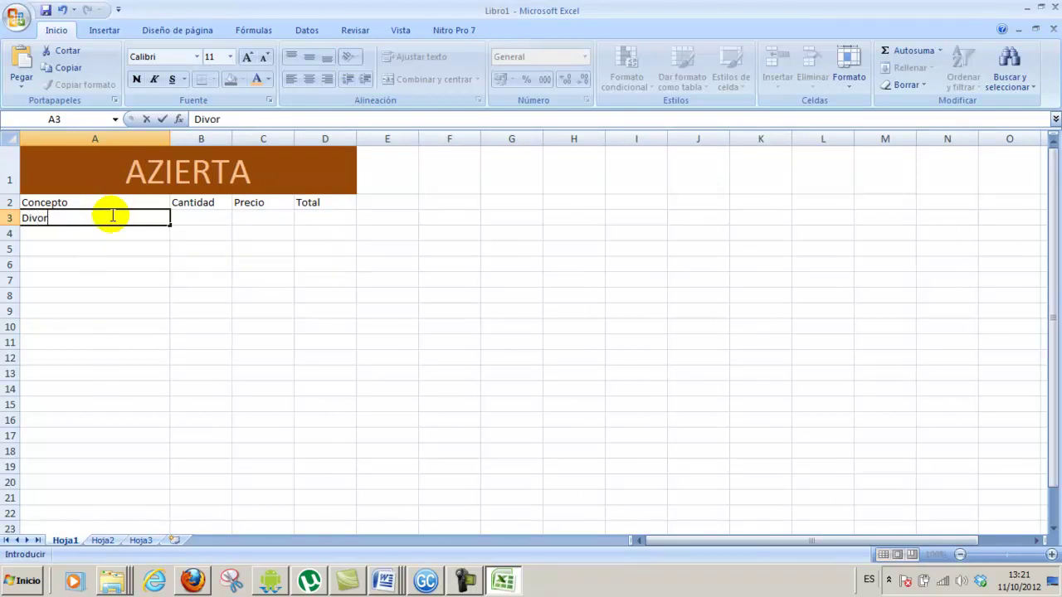
pyautogui.write('cio')
pyautogui.press('Return')
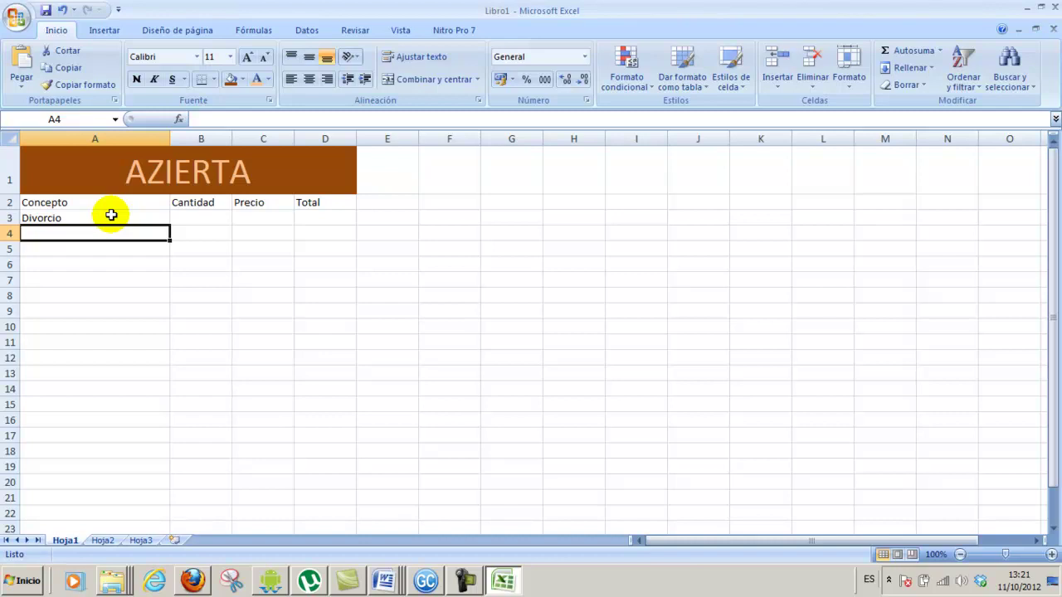
pyautogui.write('Custodía compartida')
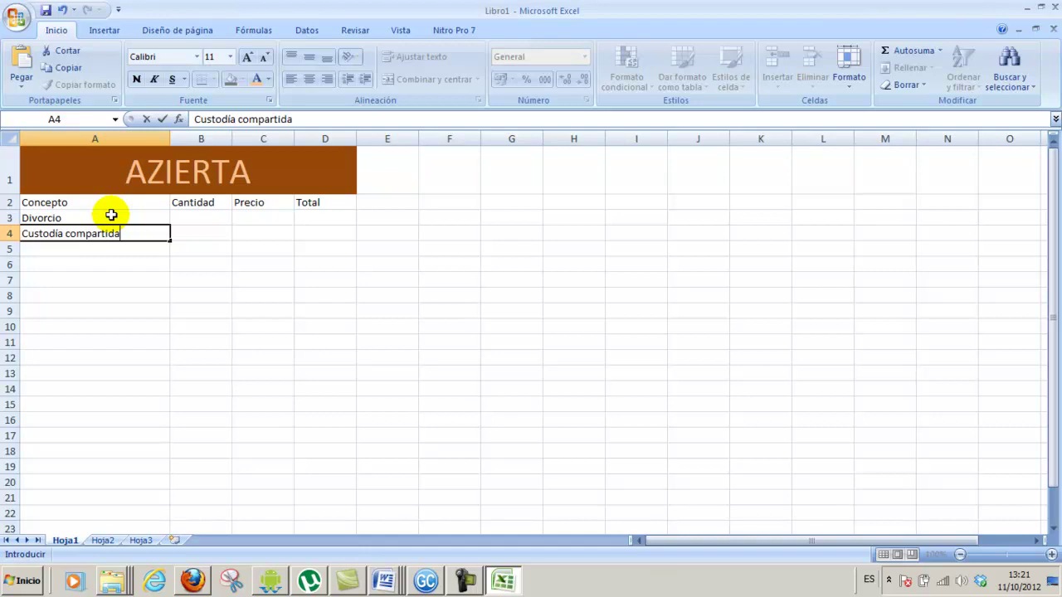
pyautogui.press('Return')
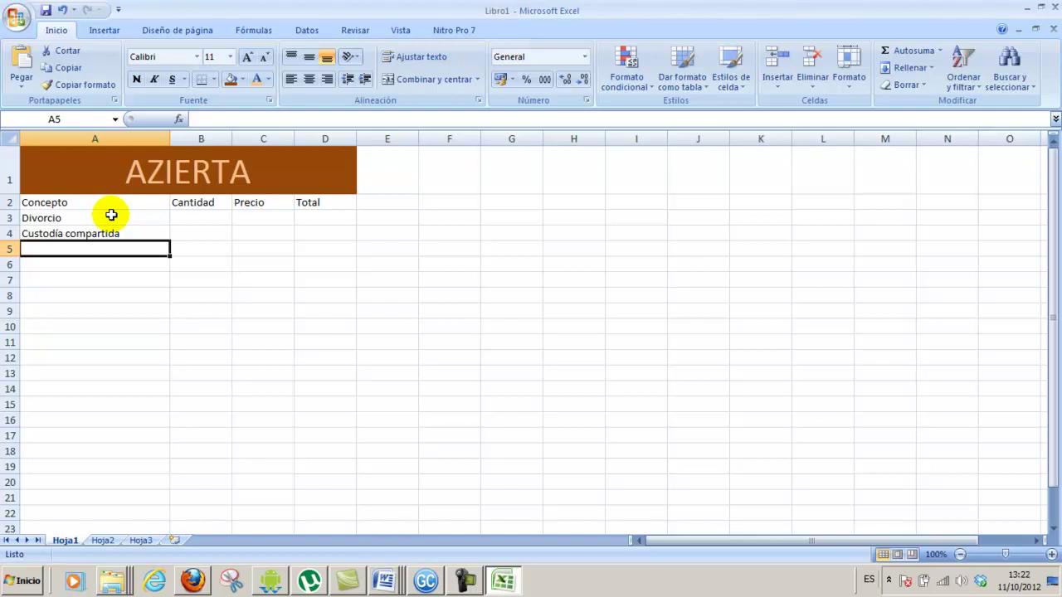
pyautogui.write('Disputa')
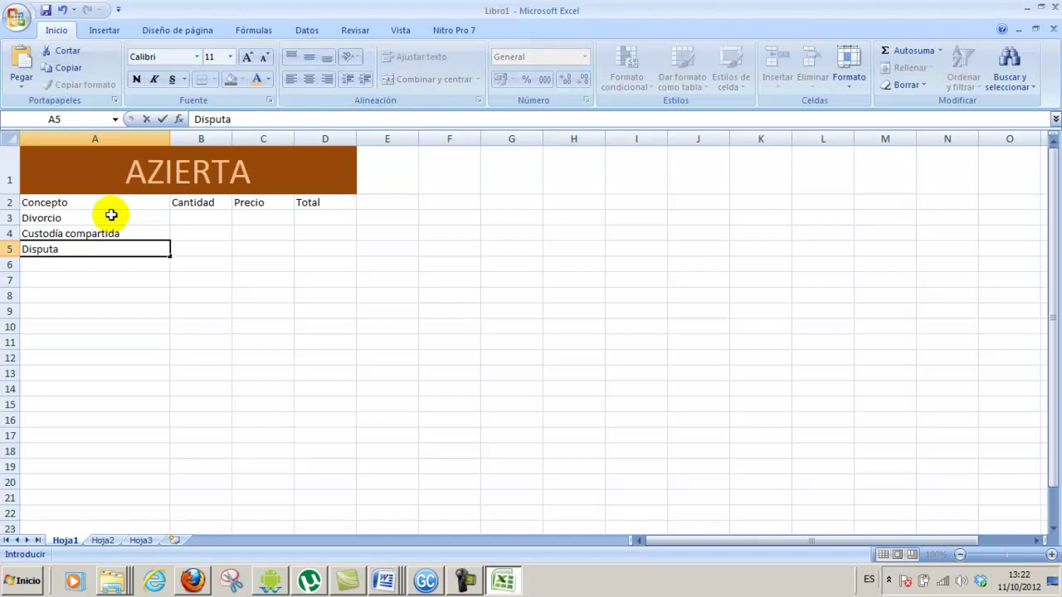
pyautogui.write(' vecinal')
pyautogui.press('Return')
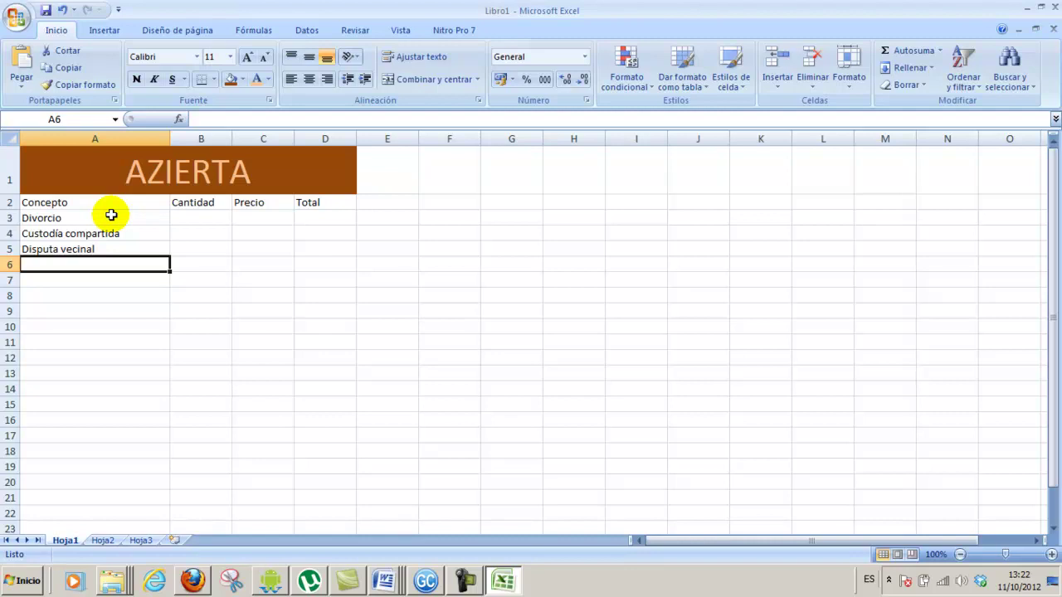
pyautogui.write('Agresión')
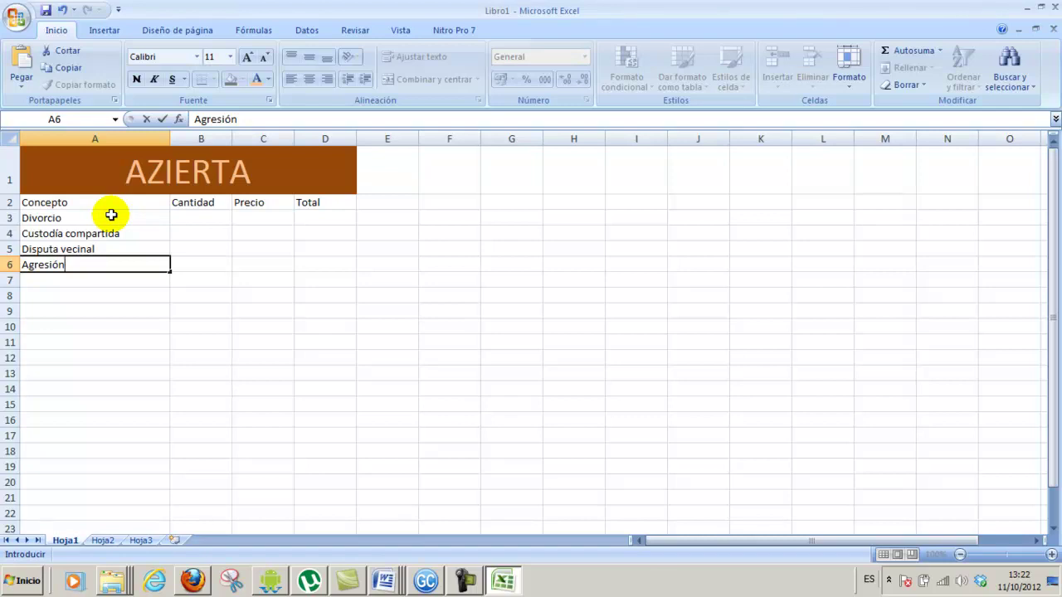
pyautogui.press('BackSpace')
pyautogui.press('BackSpace')
pyautogui.press('BackSpace')
pyautogui.press('BackSpace')
pyautogui.press('BackSpace')
pyautogui.press('BackSpace')
pyautogui.write('Violencia de género')
pyautogui.press('Return')
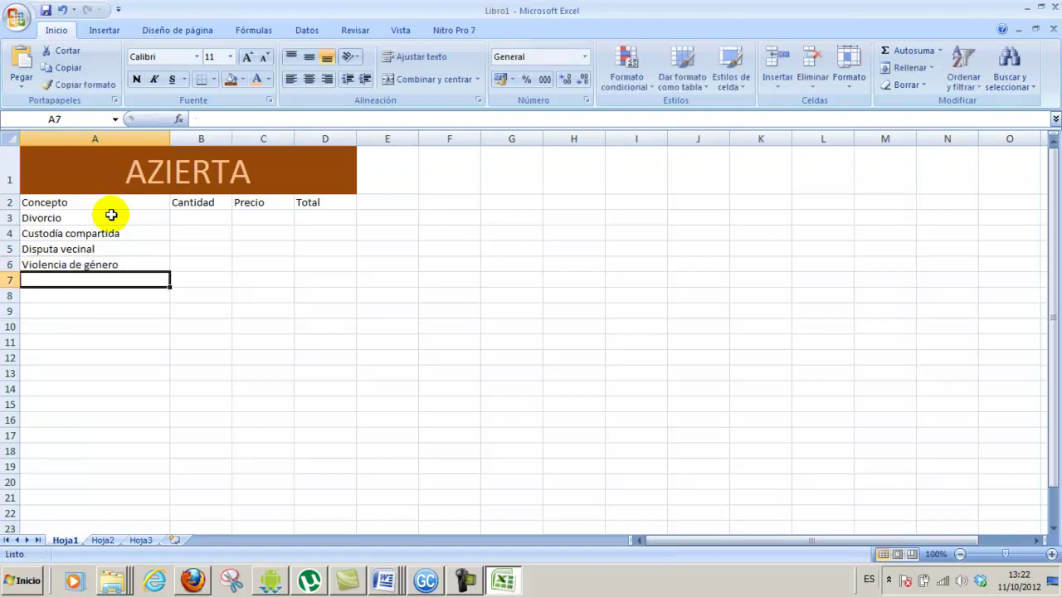
pyautogui.click(212, 219)
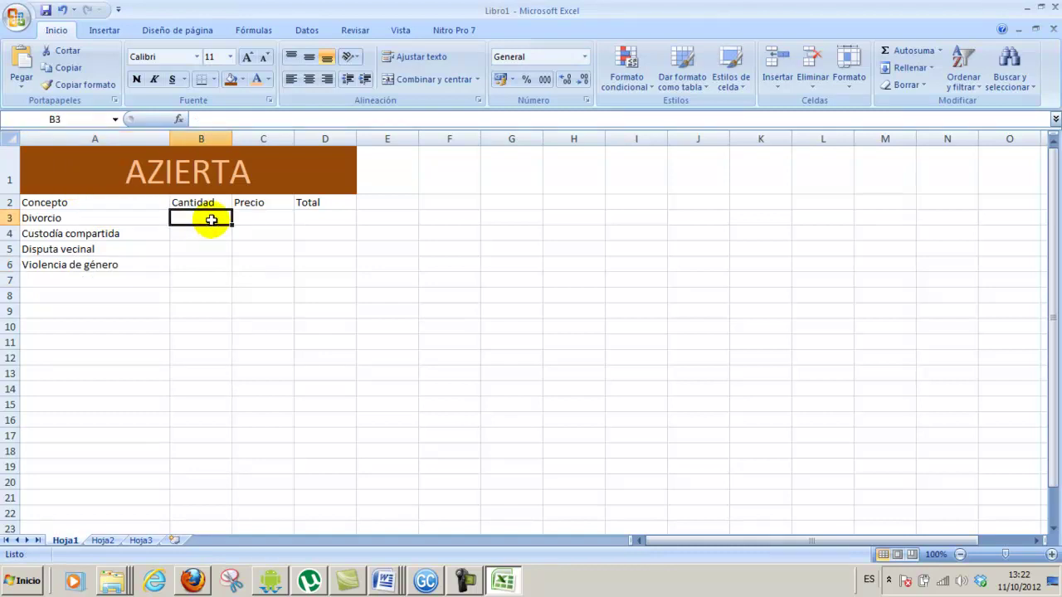
# Fill B3:B6 with the quantities 5, 3, 7 and 2.
pyautogui.write('5')
pyautogui.press('Return')
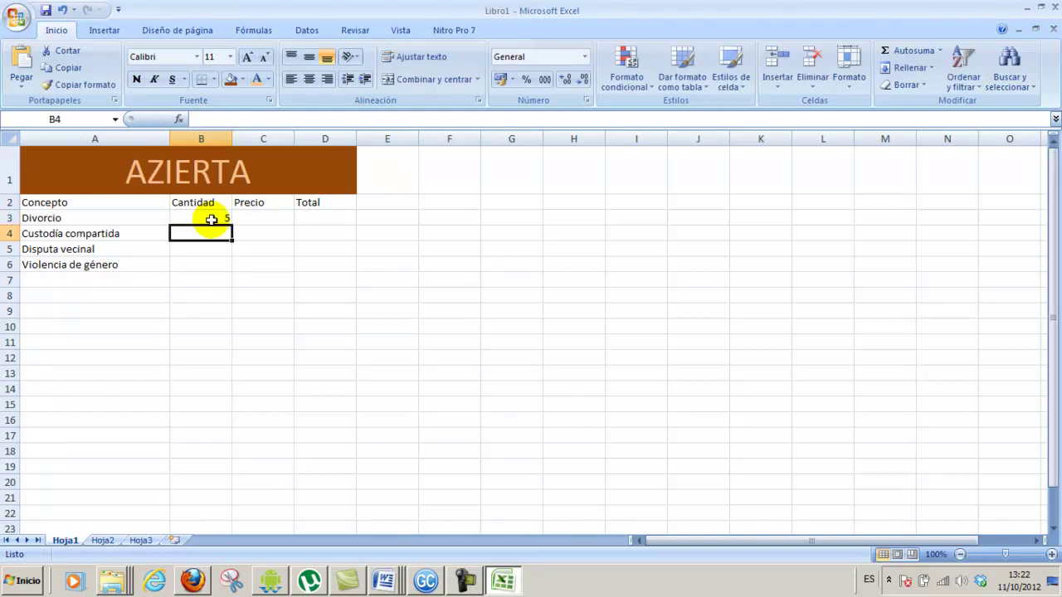
pyautogui.write('3')
pyautogui.press('Return')
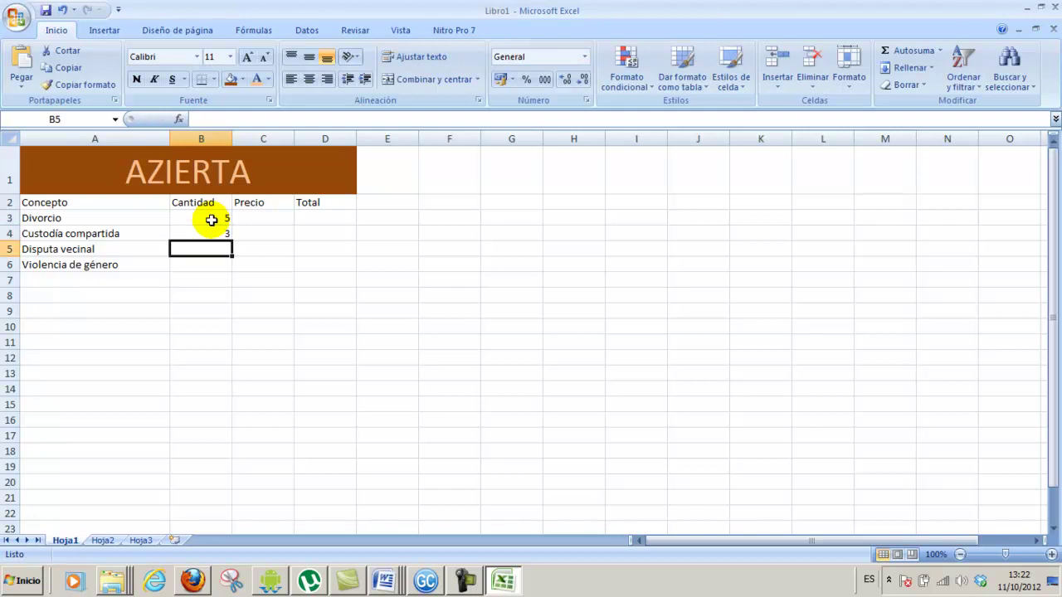
pyautogui.write('7')
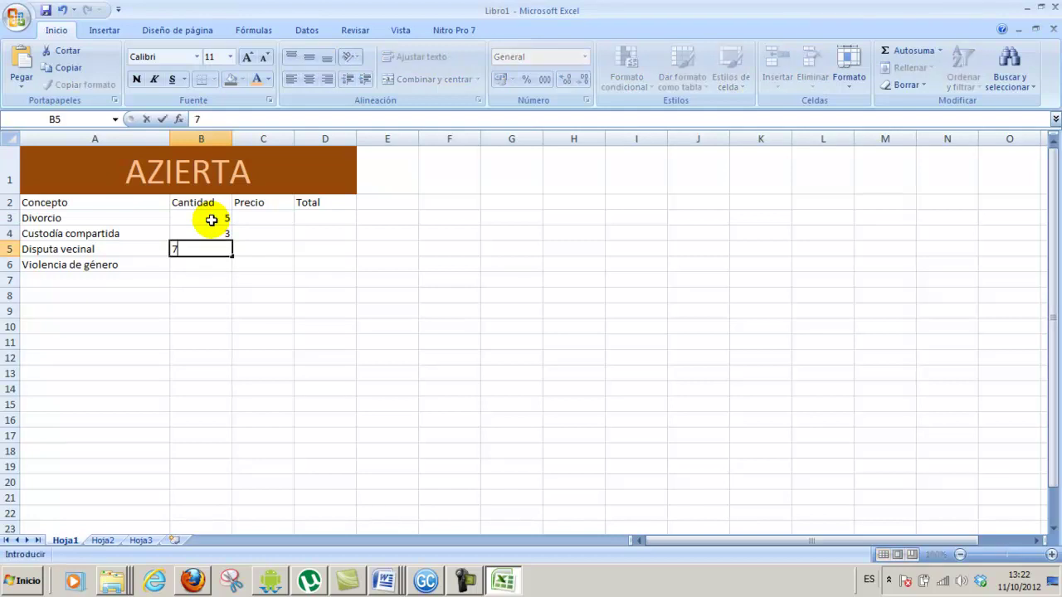
pyautogui.press('Return')
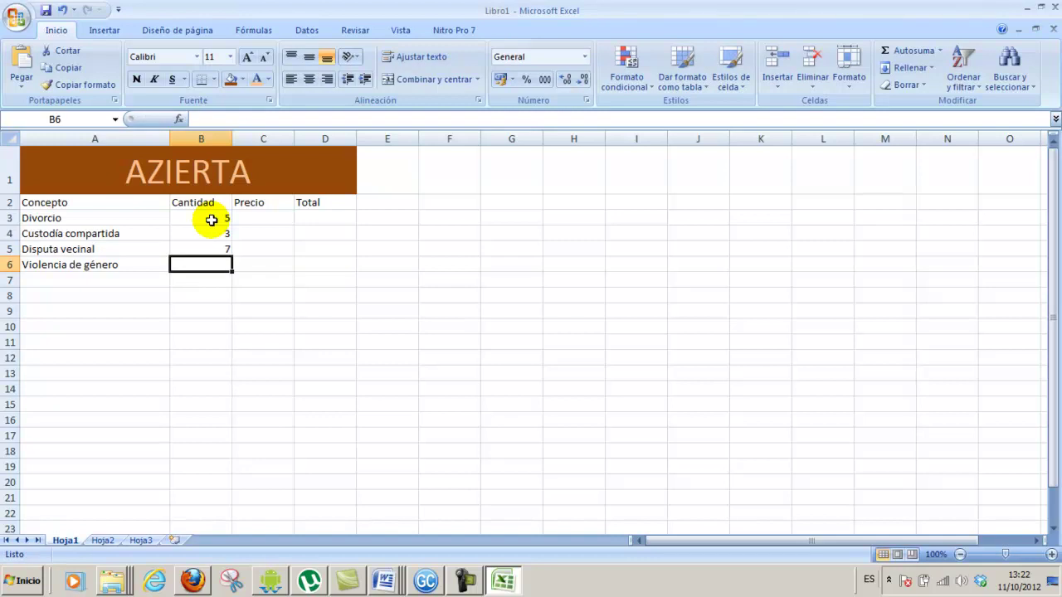
pyautogui.write('2')
pyautogui.press('Up')
pyautogui.press('Up')
pyautogui.press('Up')
pyautogui.press('Right')
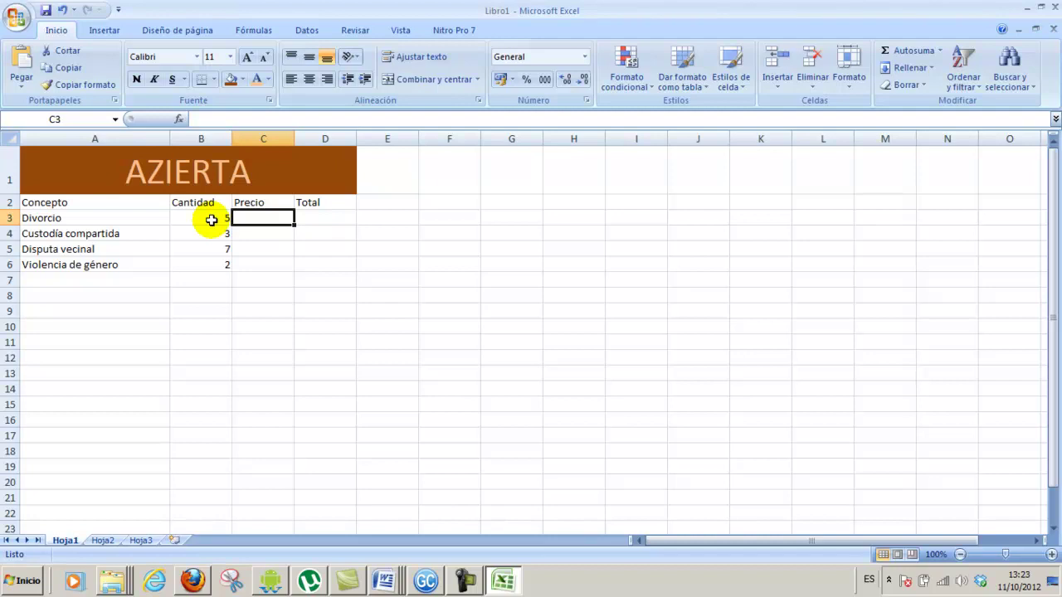
# Enter the prices 4000, 2500, 1200 and 10000 in C3:C6.
pyautogui.write('4000')
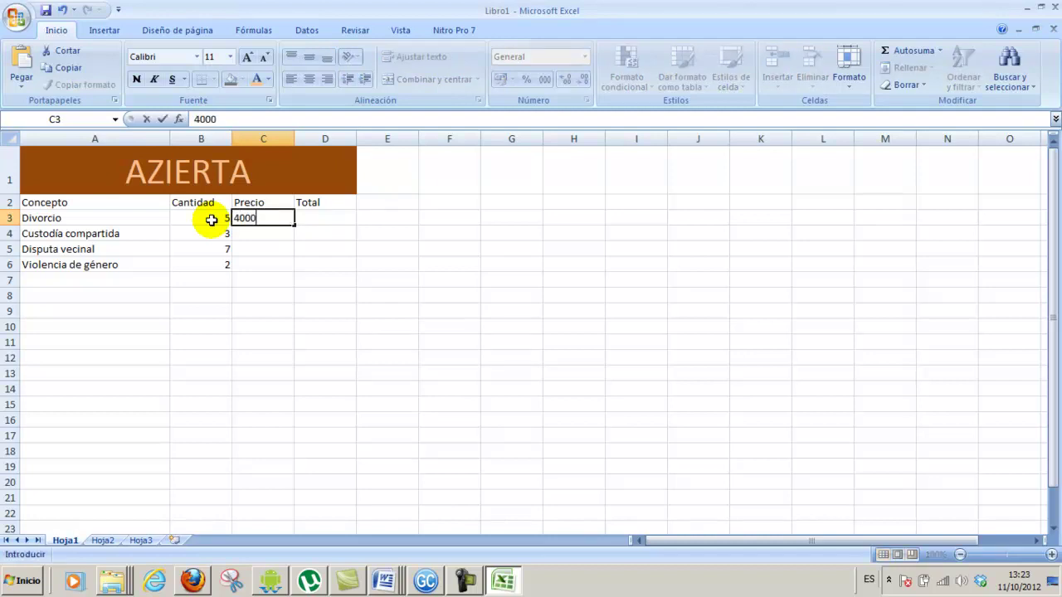
pyautogui.press('Return')
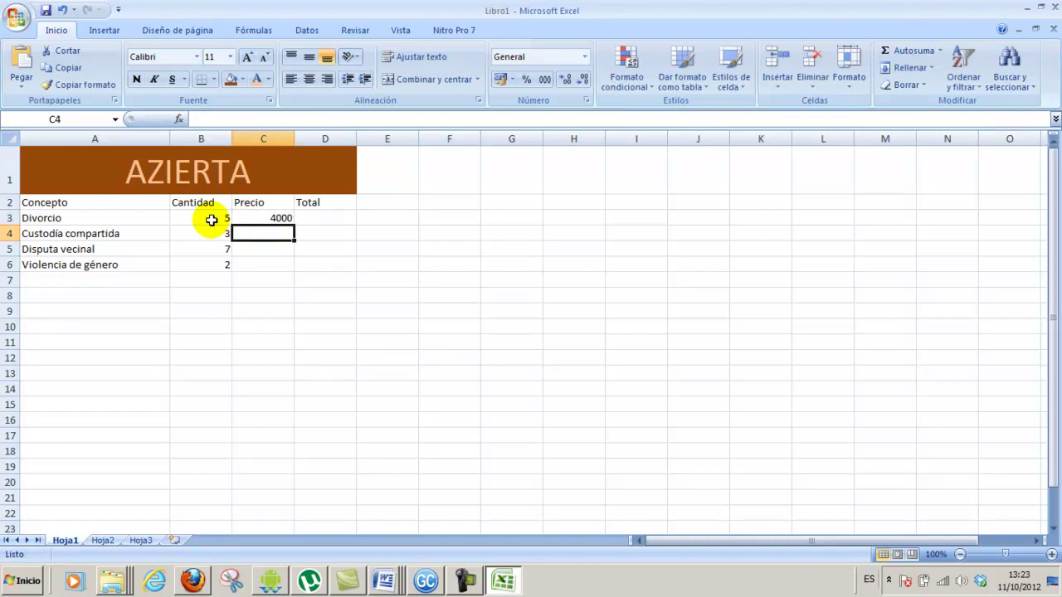
pyautogui.write('2500')
pyautogui.press('Return')
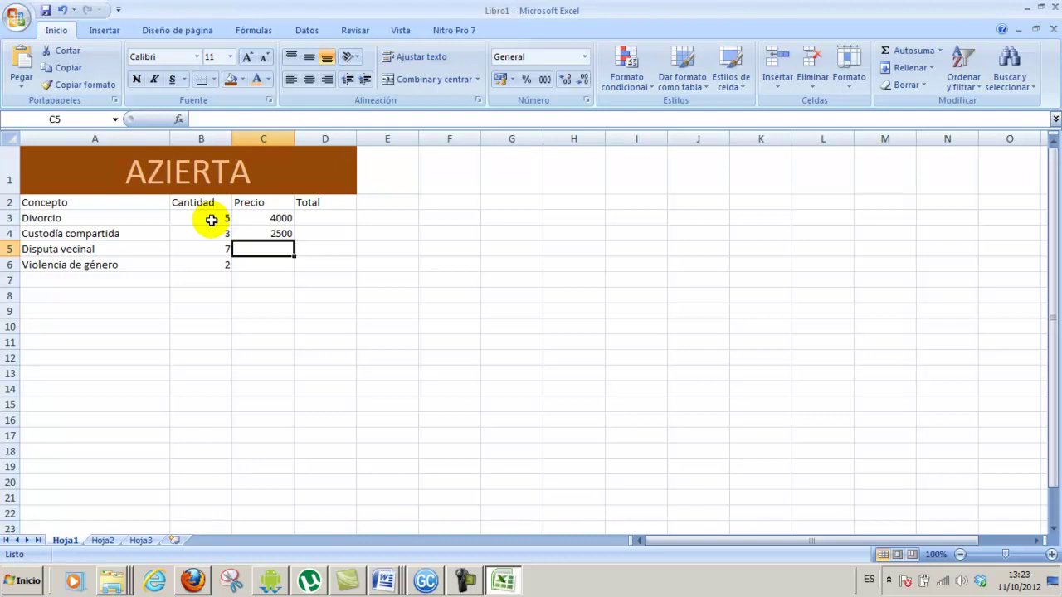
pyautogui.write('1200')
pyautogui.press('Return')
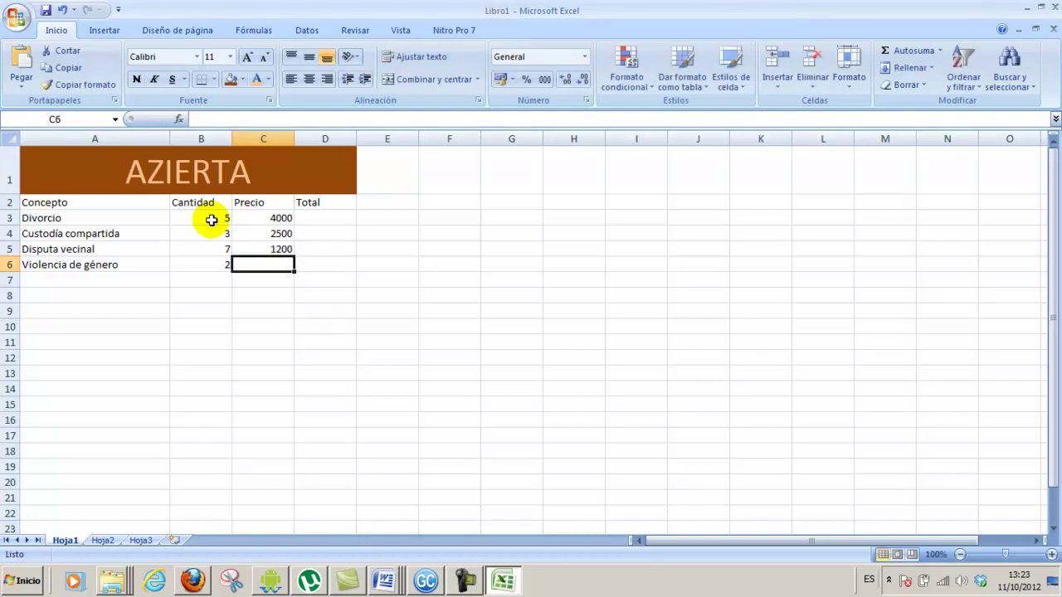
pyautogui.write('10000')
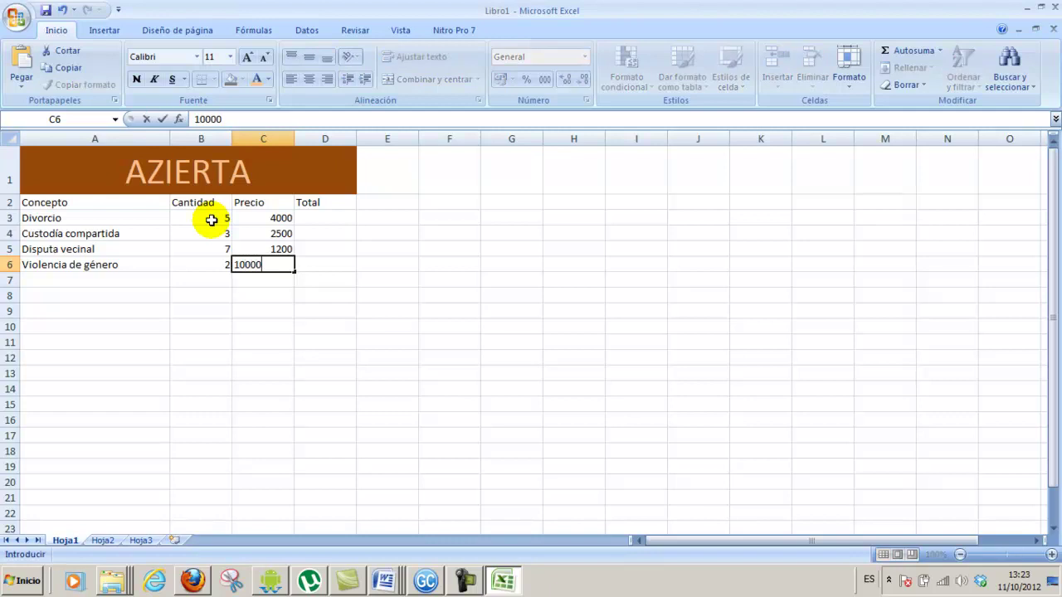
pyautogui.press('Return')
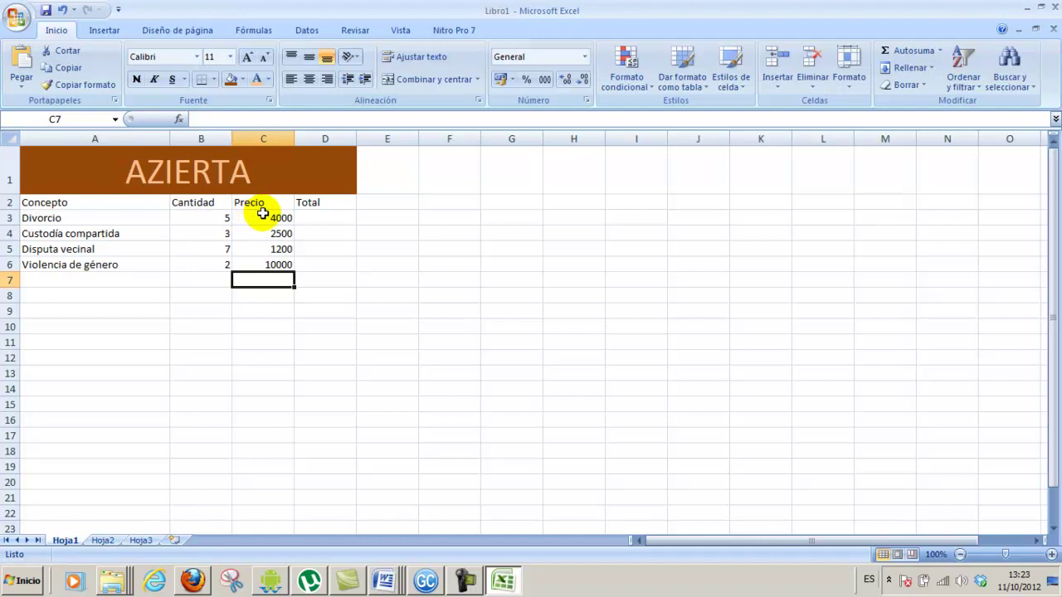
# Apply euro accounting format to the prices in C3:C6.
pyautogui.click(262, 214)
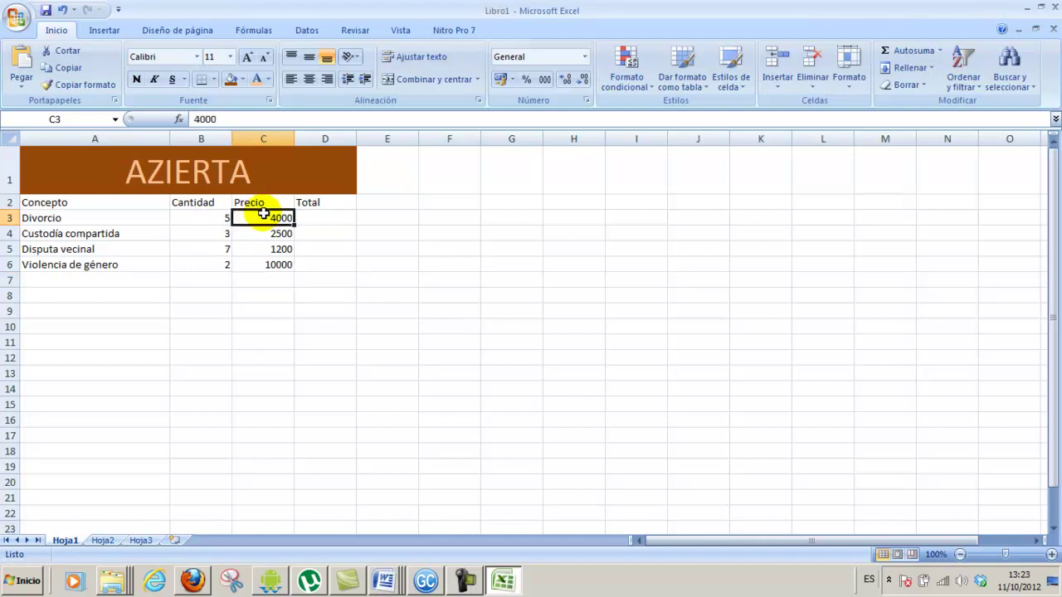
pyautogui.moveTo(262, 214); pyautogui.dragTo(276, 267)
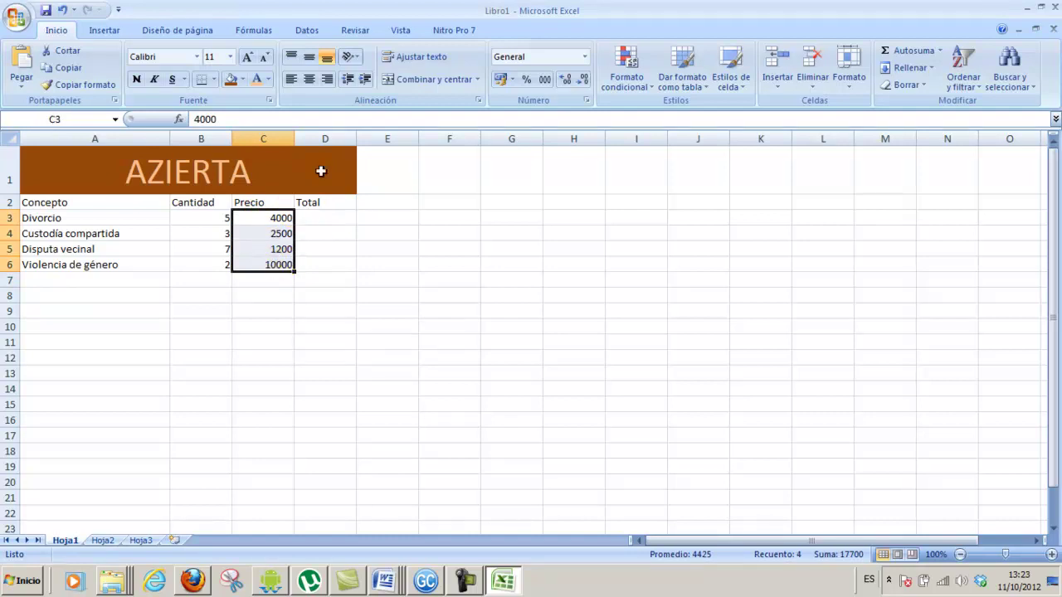
pyautogui.click(500, 79)
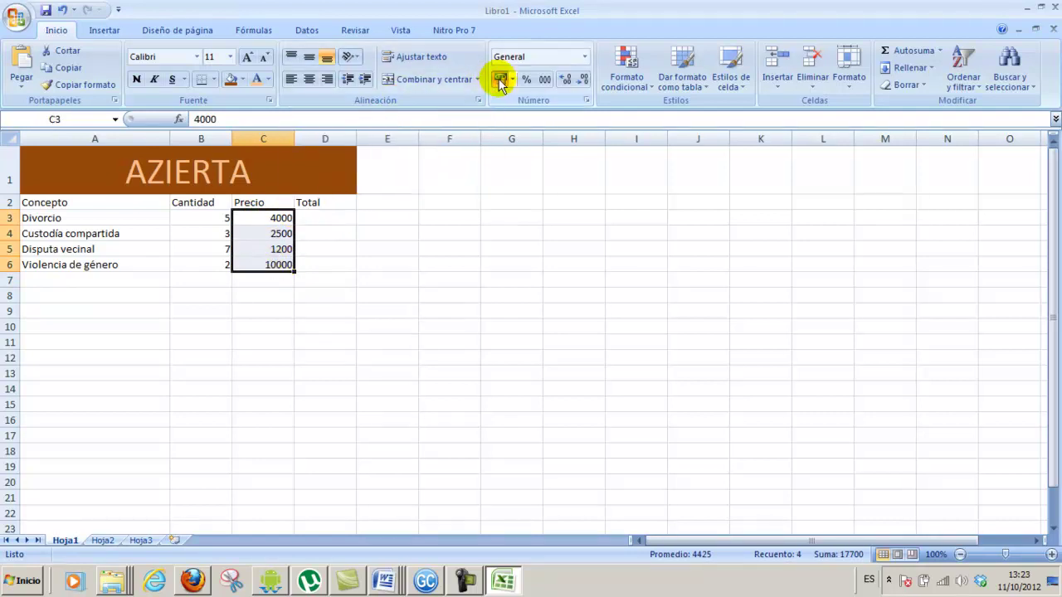
pyautogui.click(341, 218)
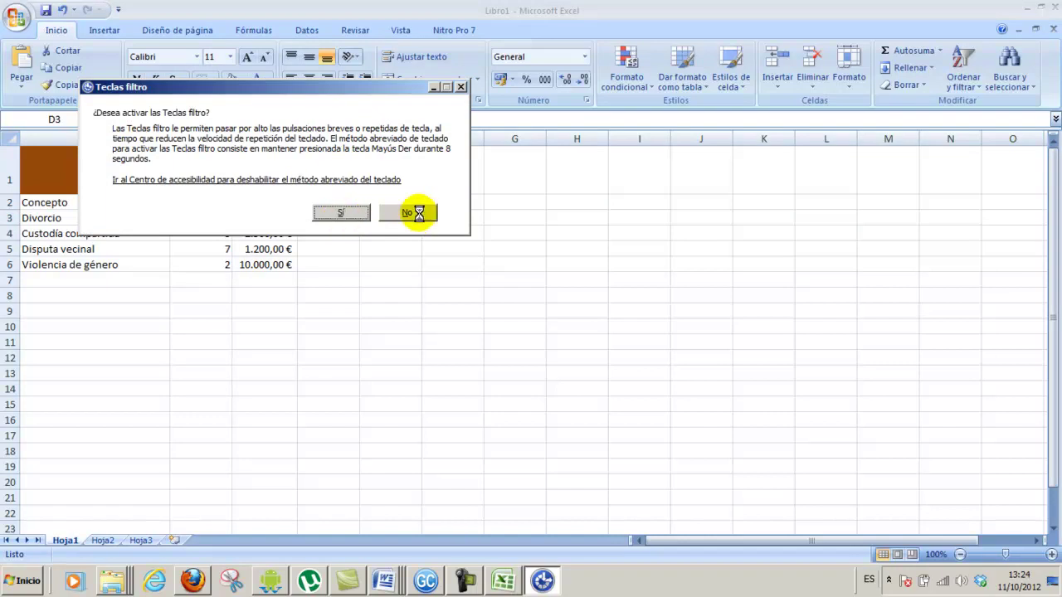
# Decline the Filter Keys prompt and enter =B3*C3 in D3, giving 20.000,00 €.
pyautogui.click(460, 86)
pyautogui.write('=')
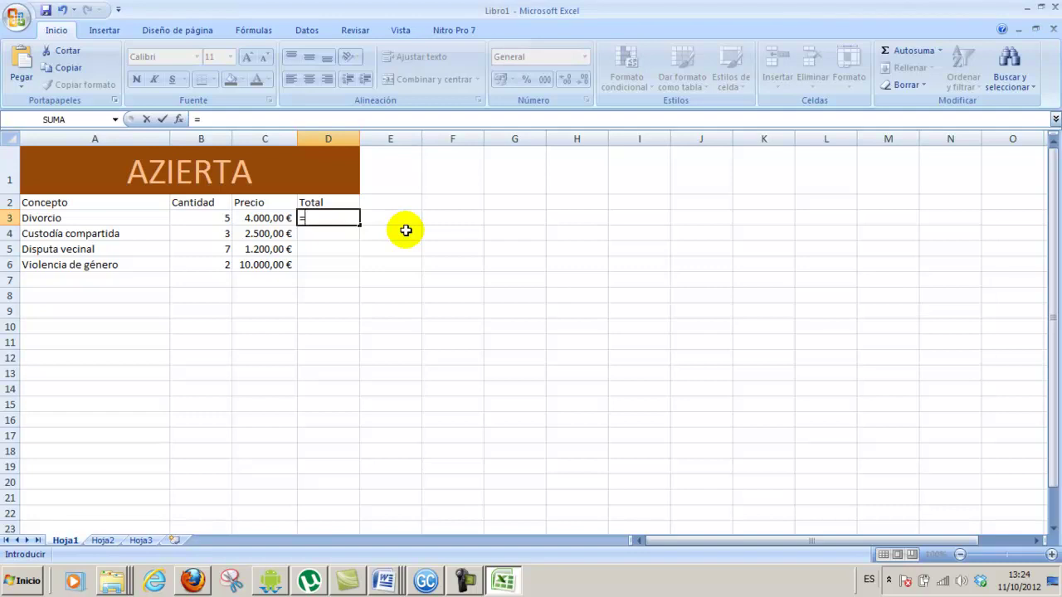
pyautogui.click(217, 219)
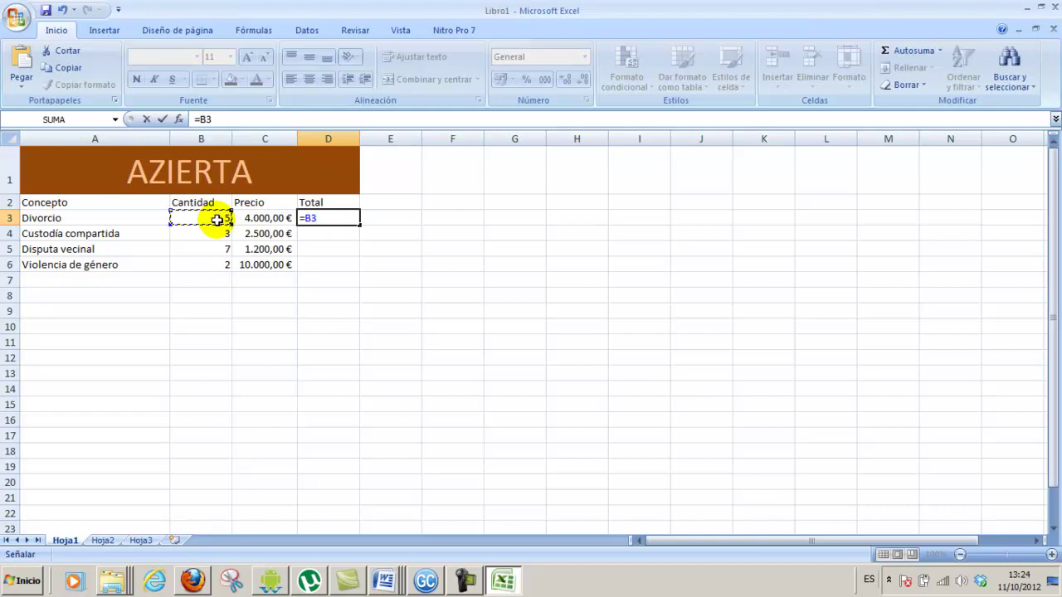
pyautogui.write('*')
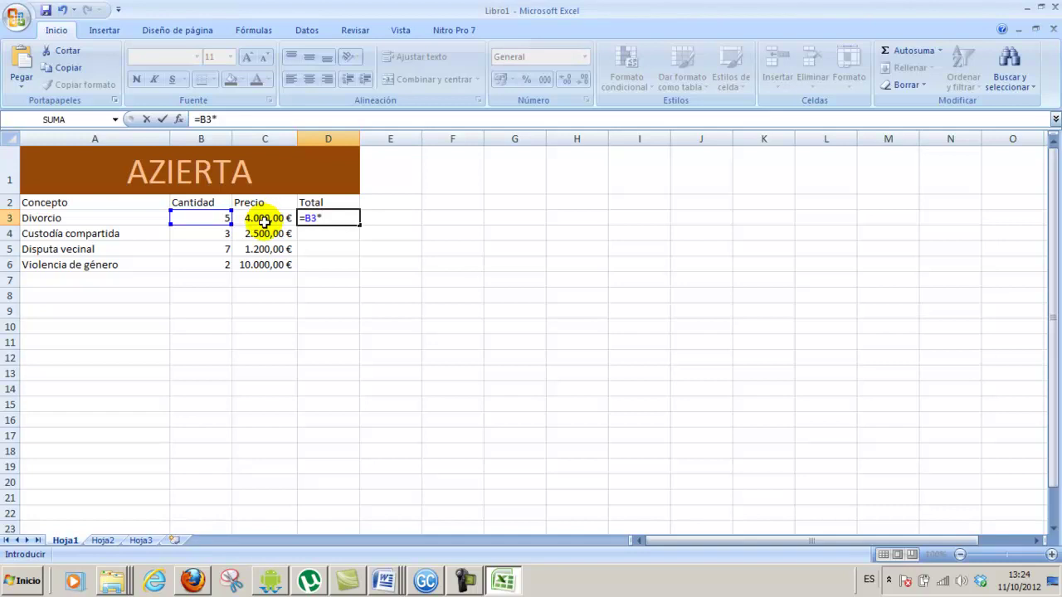
pyautogui.click(264, 221)
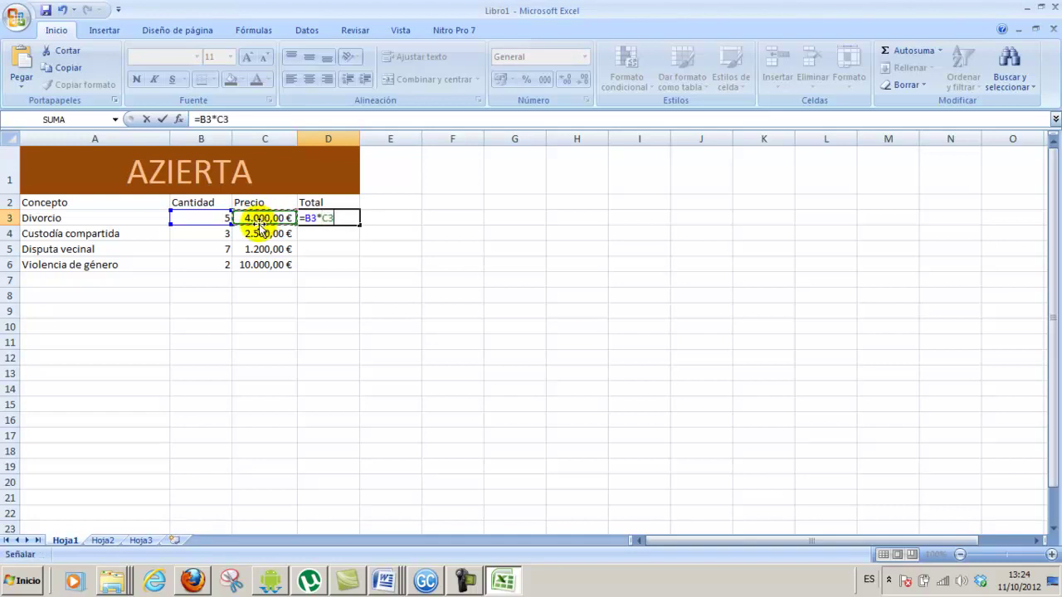
pyautogui.press('Return')
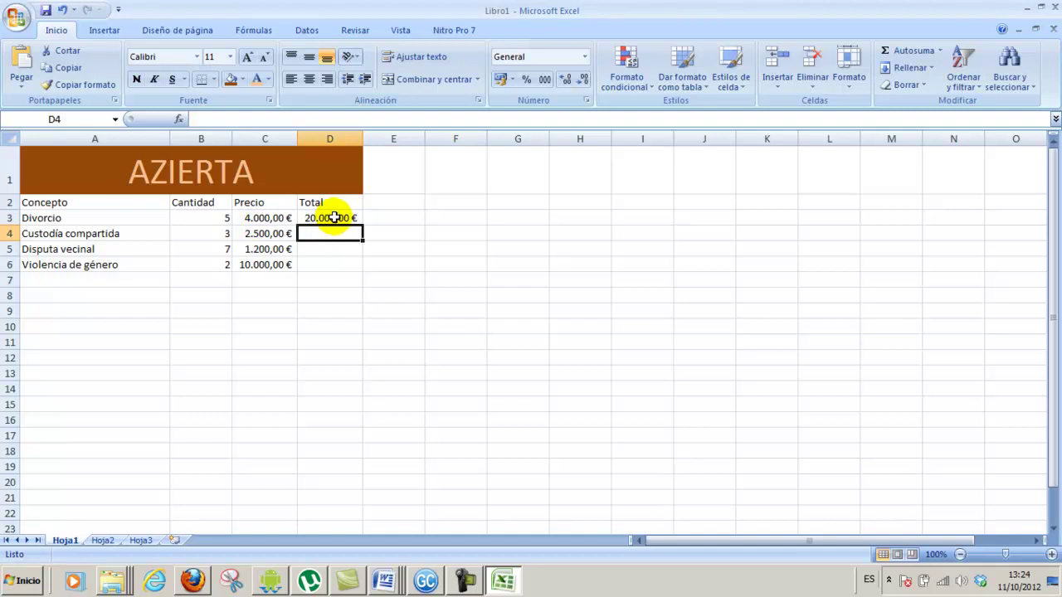
pyautogui.click(333, 217)
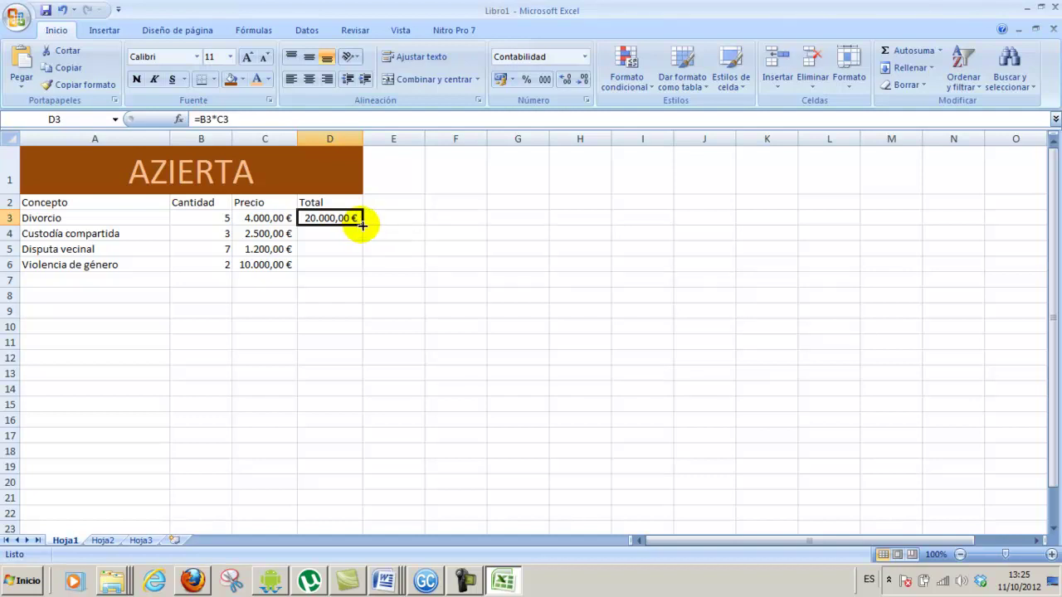
# Copy the =B3*C3 formula down to D6, giving 7.500,00 €, 8.400,00 € and 20.000,00 €.
pyautogui.moveTo(363, 225); pyautogui.dragTo(360, 273)
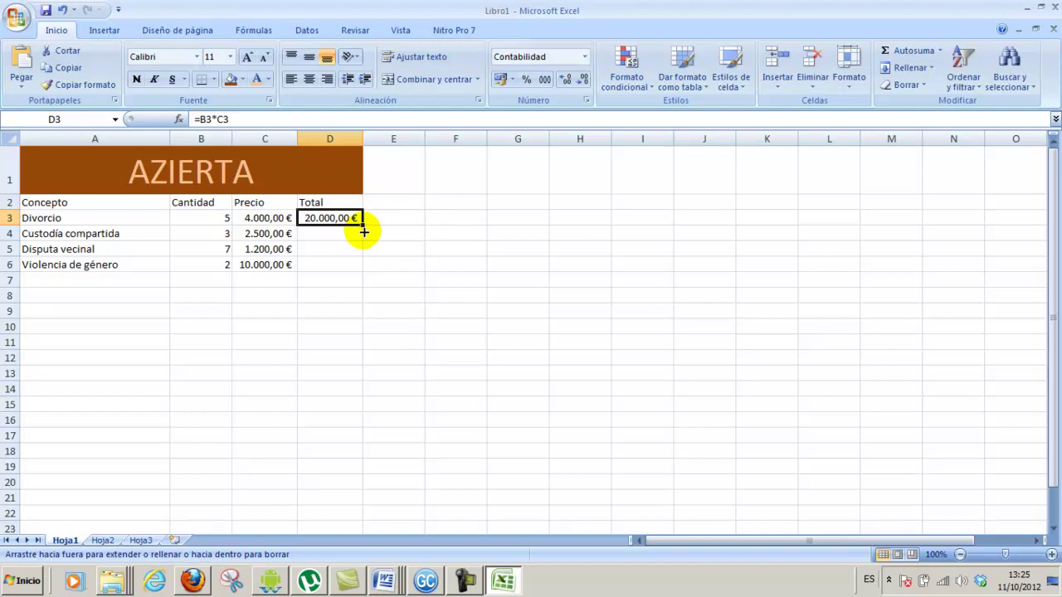
pyautogui.click(346, 283)
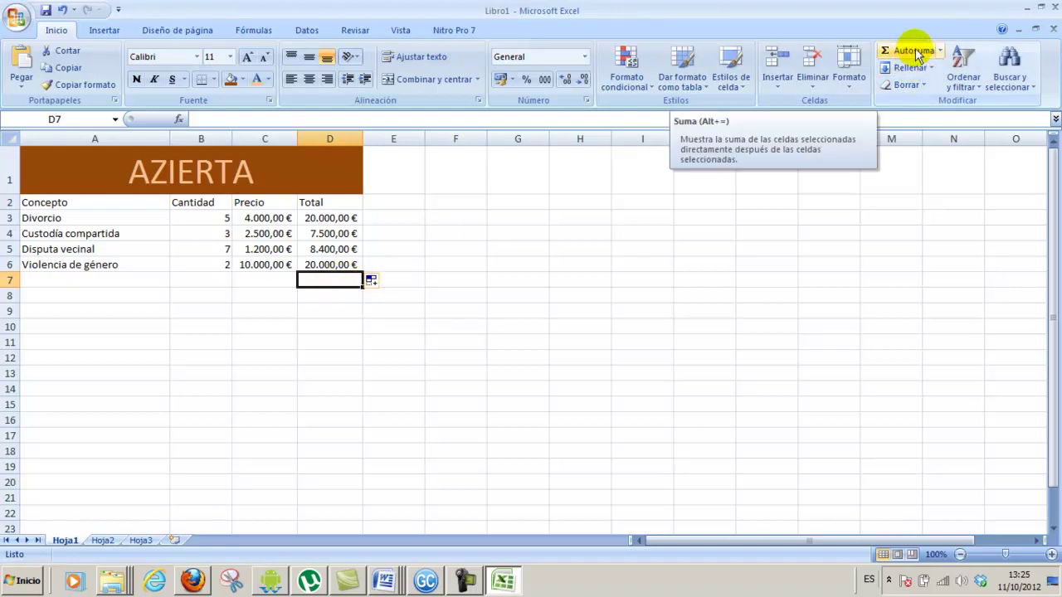
# Put =SUMA(D3:D6) in D7 with Autosuma, showing a 55.900,00 € grand total.
pyautogui.moveTo(898, 153); pyautogui.dragTo(903, 199)
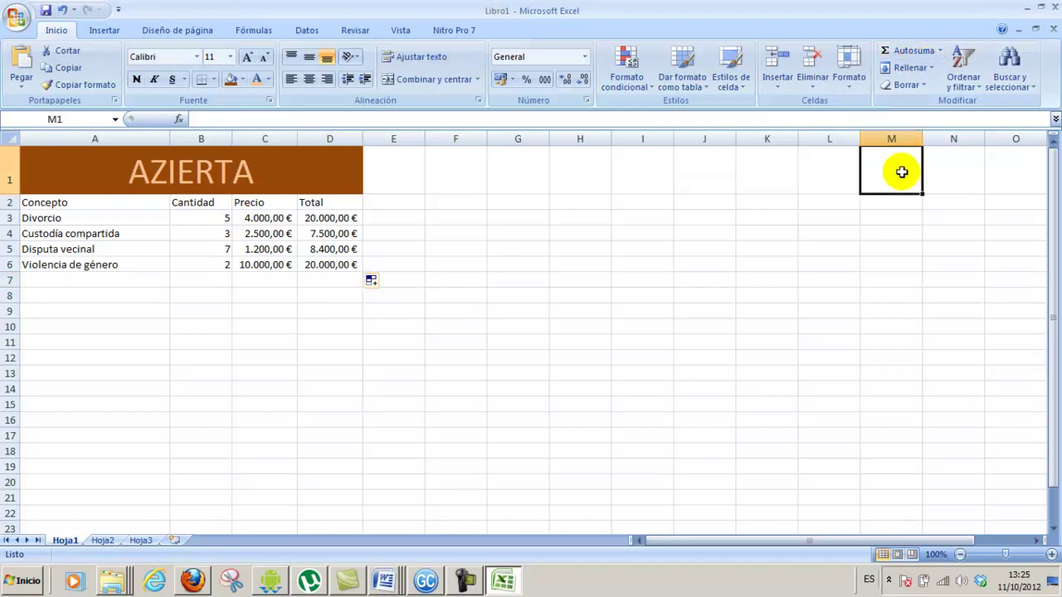
pyautogui.click(335, 276)
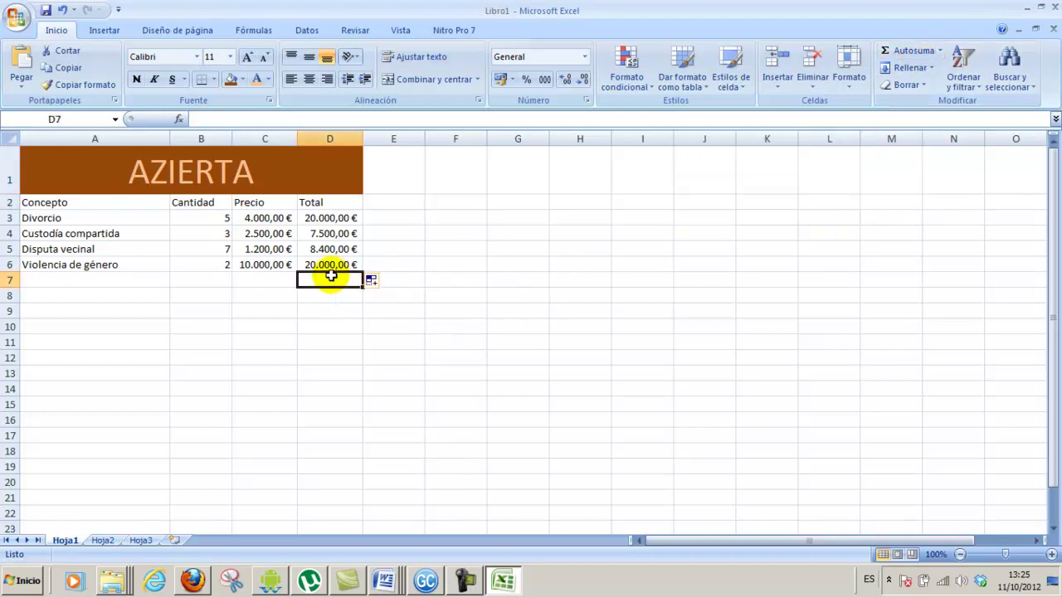
pyautogui.click(920, 52)
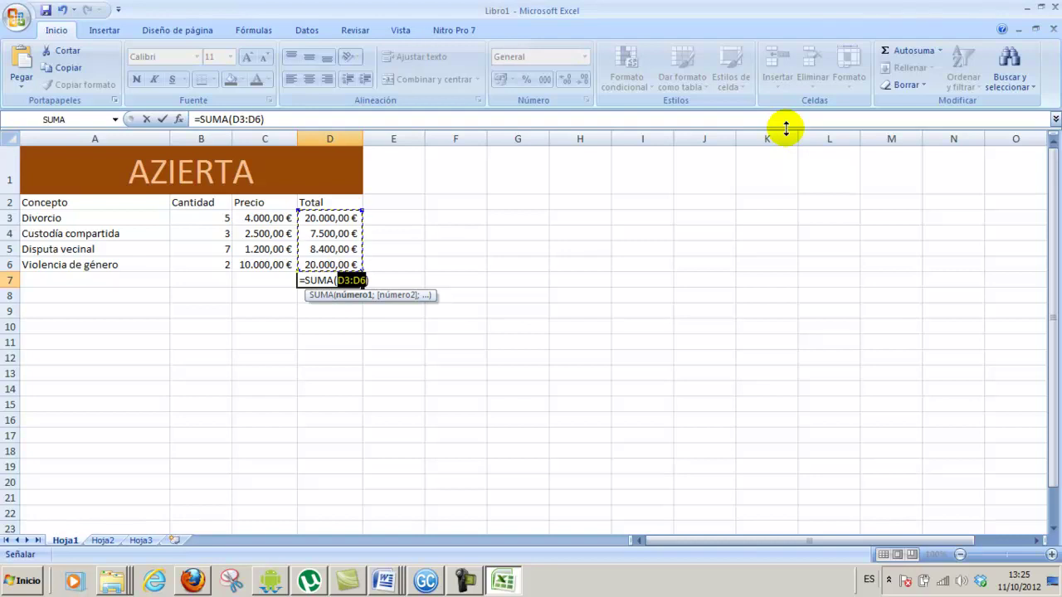
pyautogui.click(539, 248)
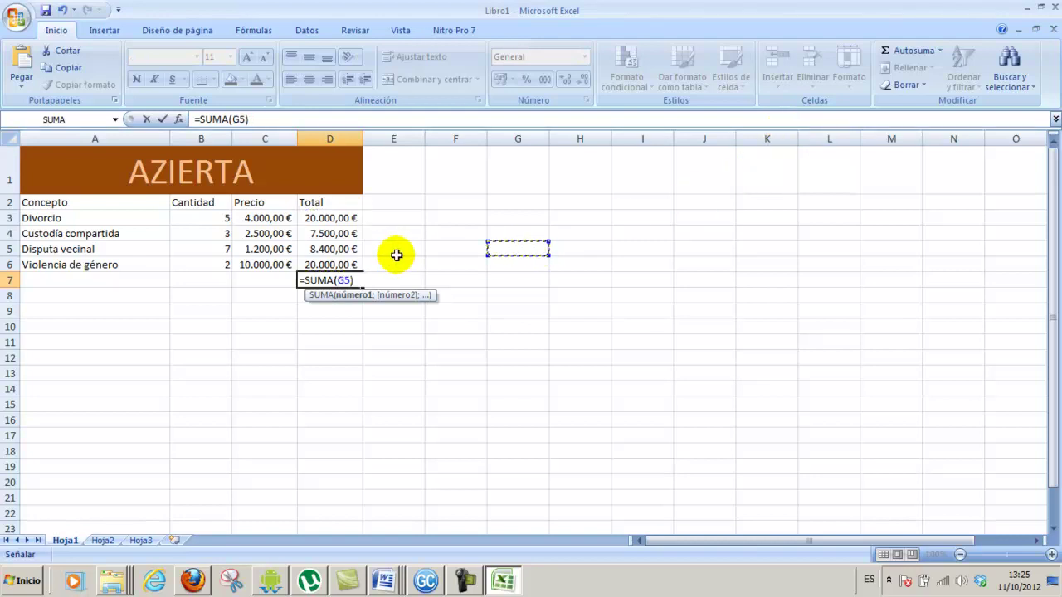
pyautogui.moveTo(351, 218); pyautogui.dragTo(354, 264)
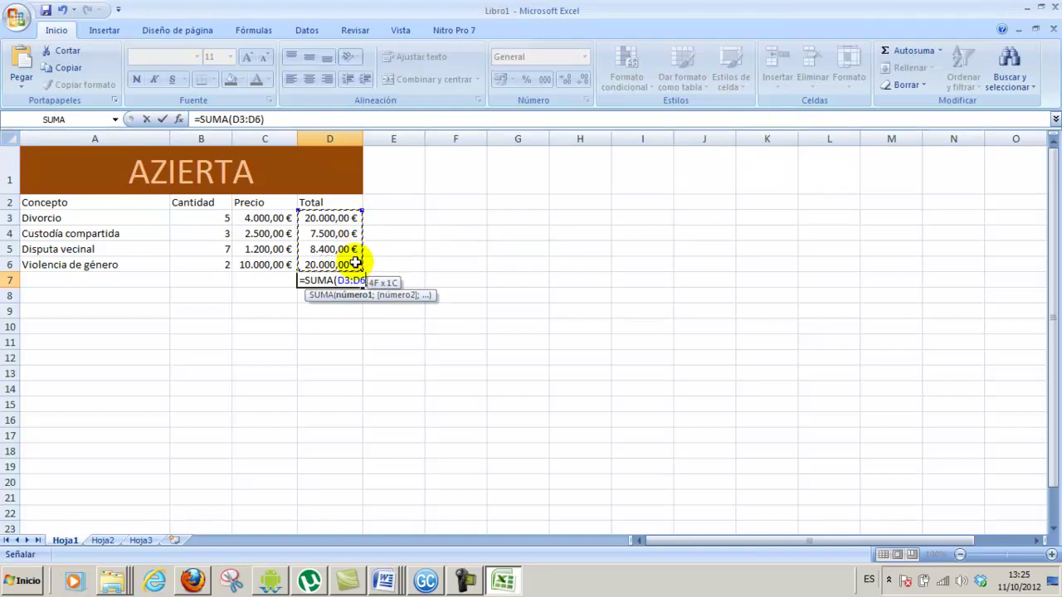
pyautogui.press('Return')
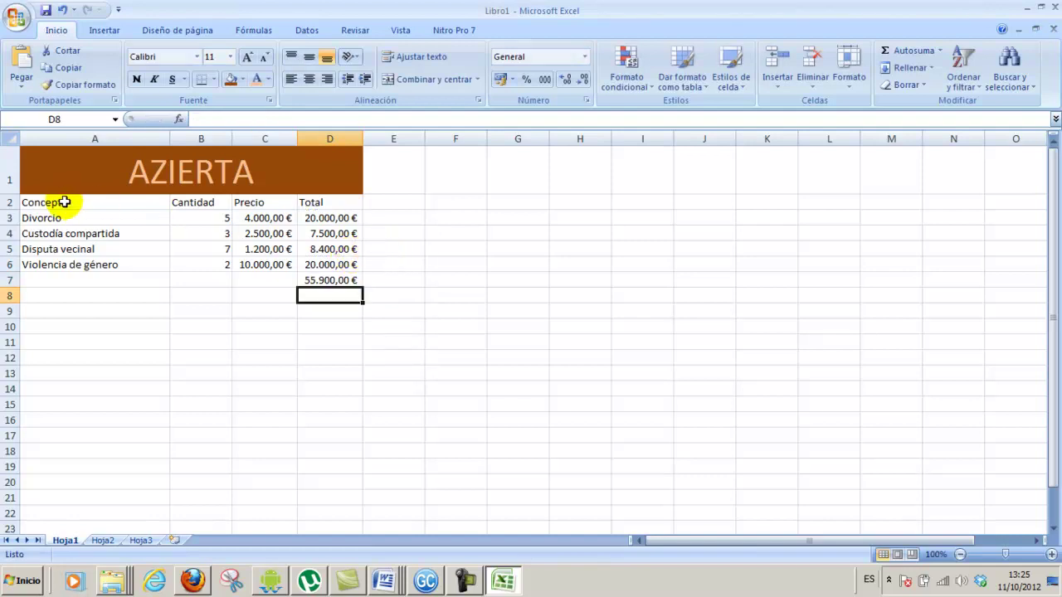
# Label C7 'TOTAL', then select the table A2:D7 for a cell style.
pyautogui.moveTo(68, 202); pyautogui.dragTo(294, 284)
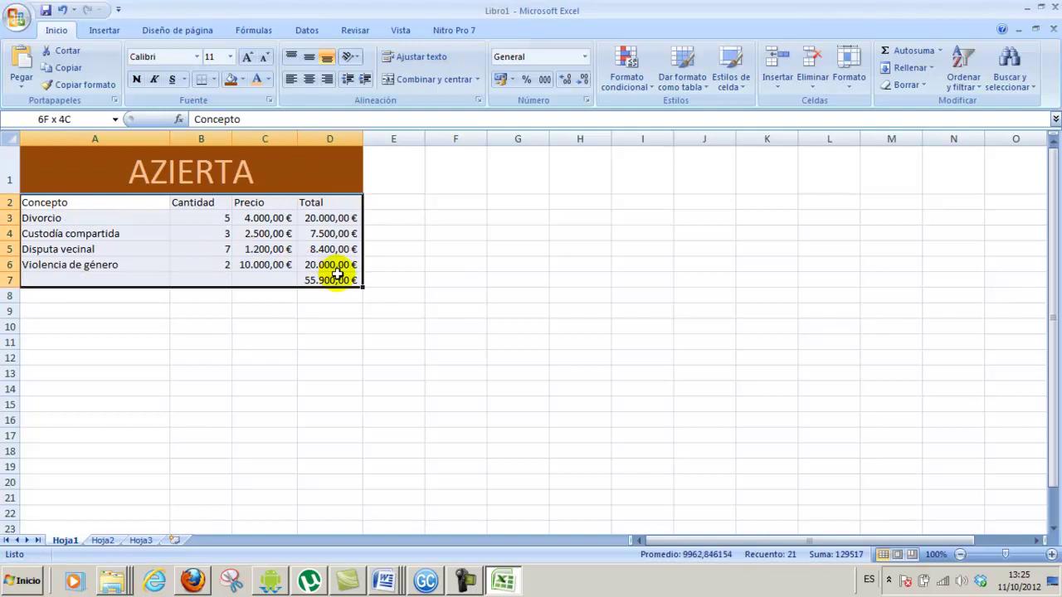
pyautogui.click(264, 280)
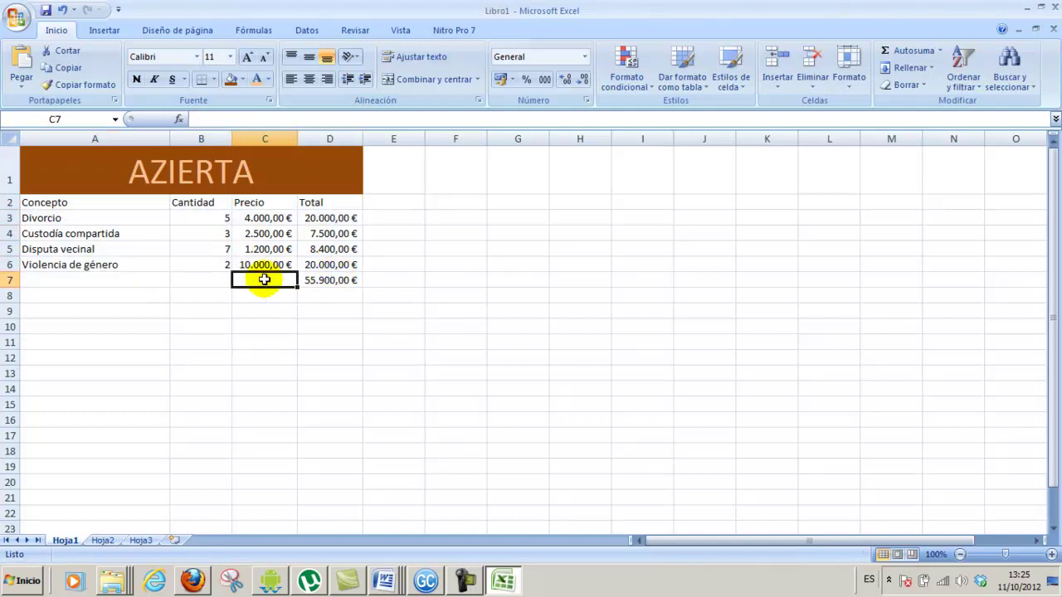
pyautogui.write('TOTAL')
pyautogui.press('Return')
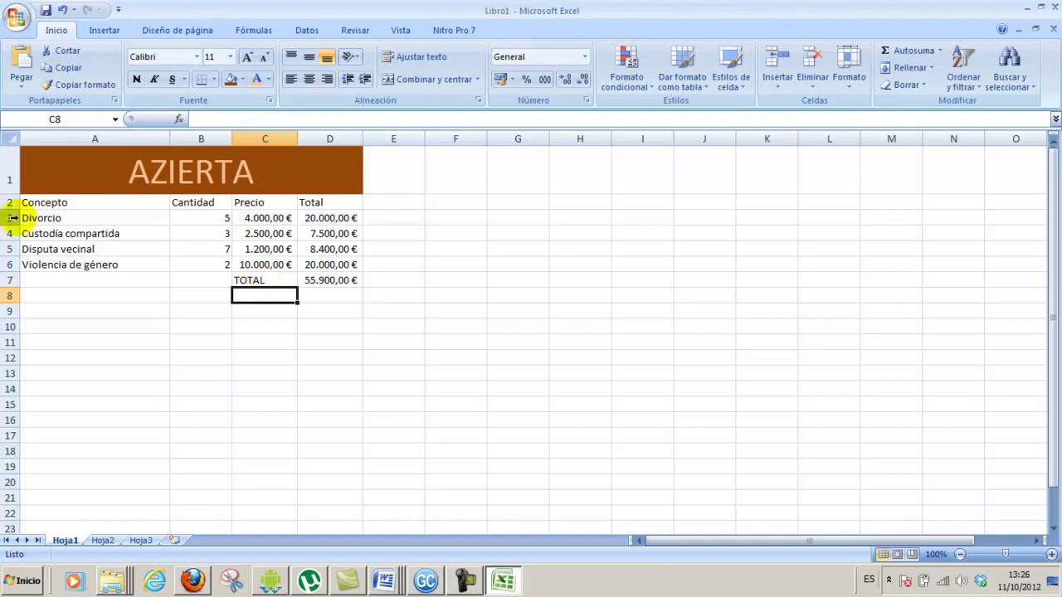
pyautogui.moveTo(83, 202); pyautogui.dragTo(305, 274)
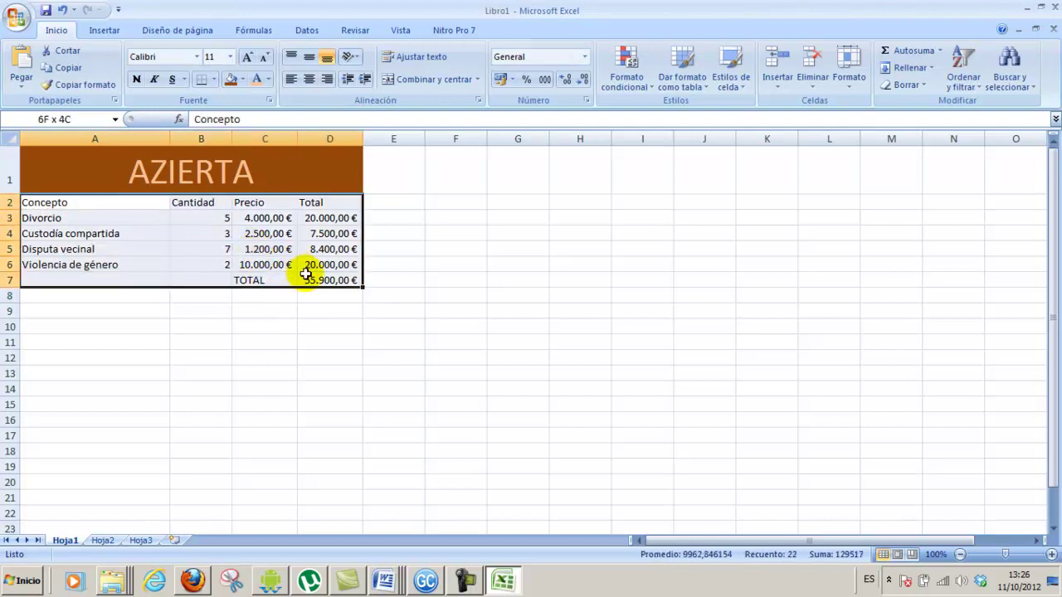
pyautogui.click(730, 79)
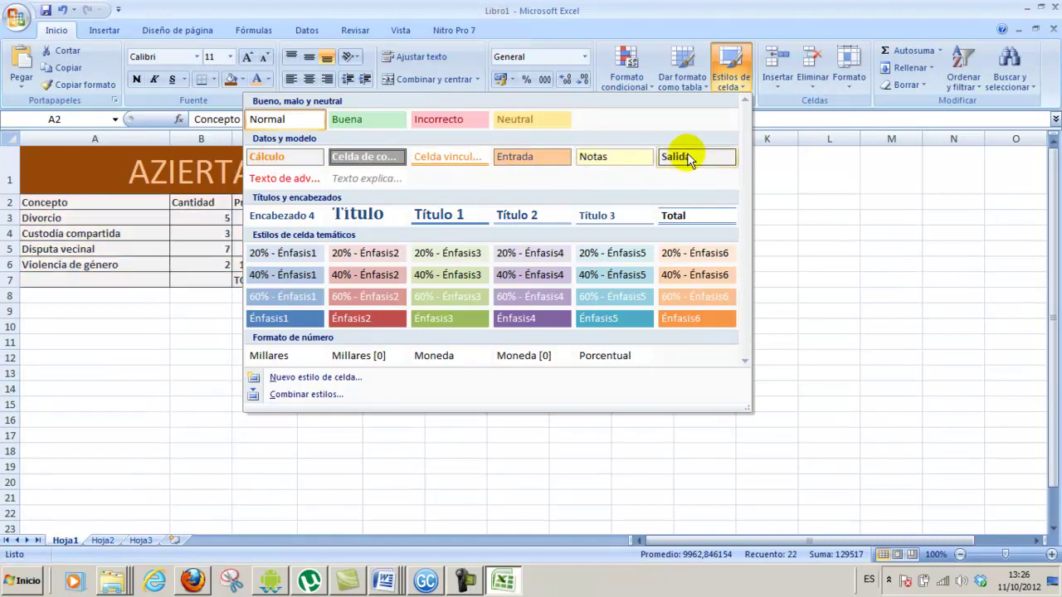
# Apply the Salida cell style to A2:D7 for bold text, grey fill and borders.
pyautogui.click(687, 155)
pyautogui.click(394, 301)
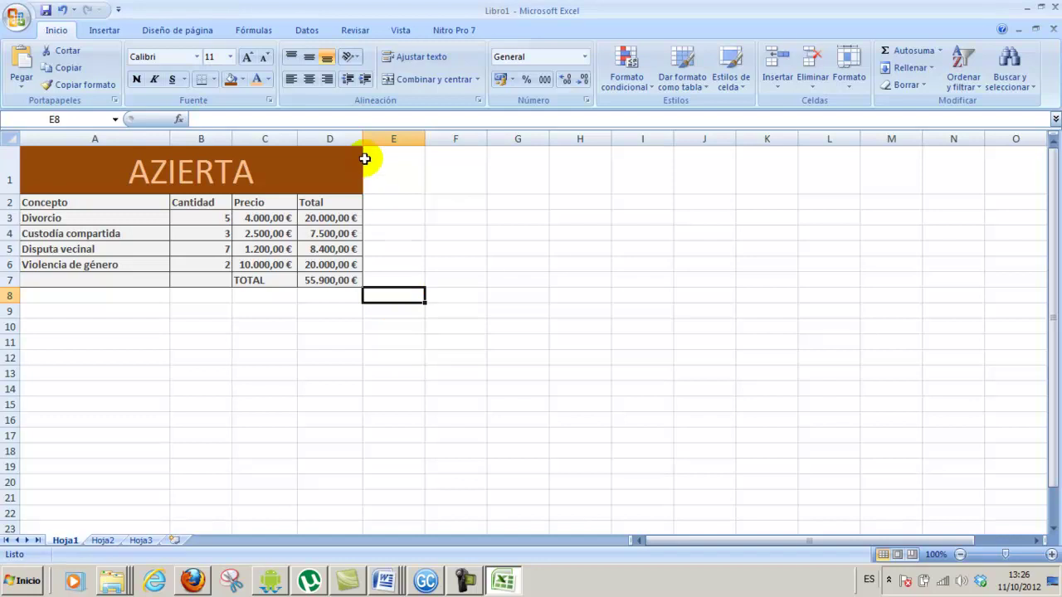
pyautogui.click(214, 80)
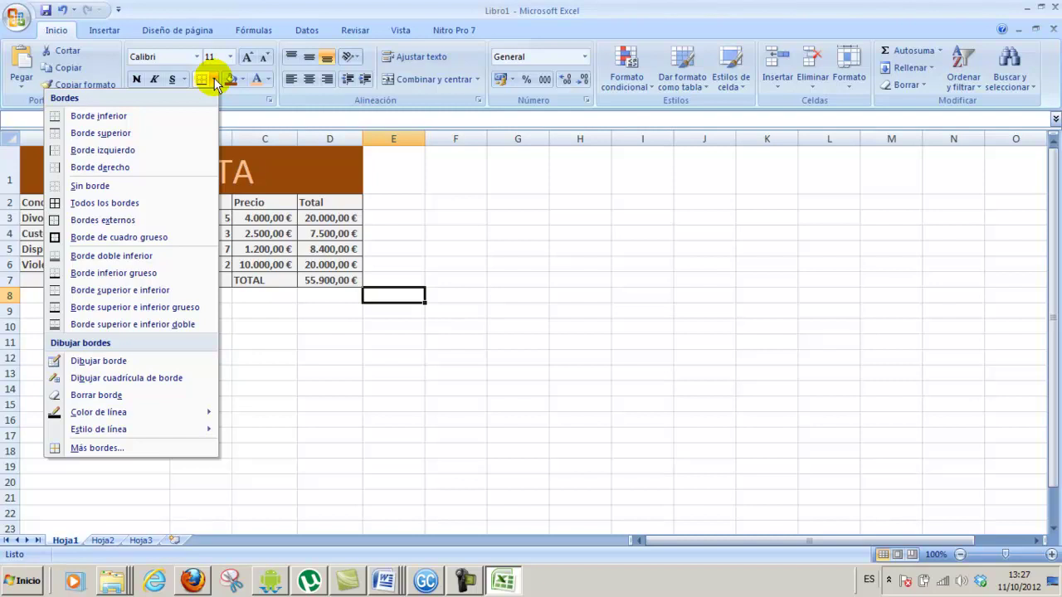
pyautogui.click(309, 251)
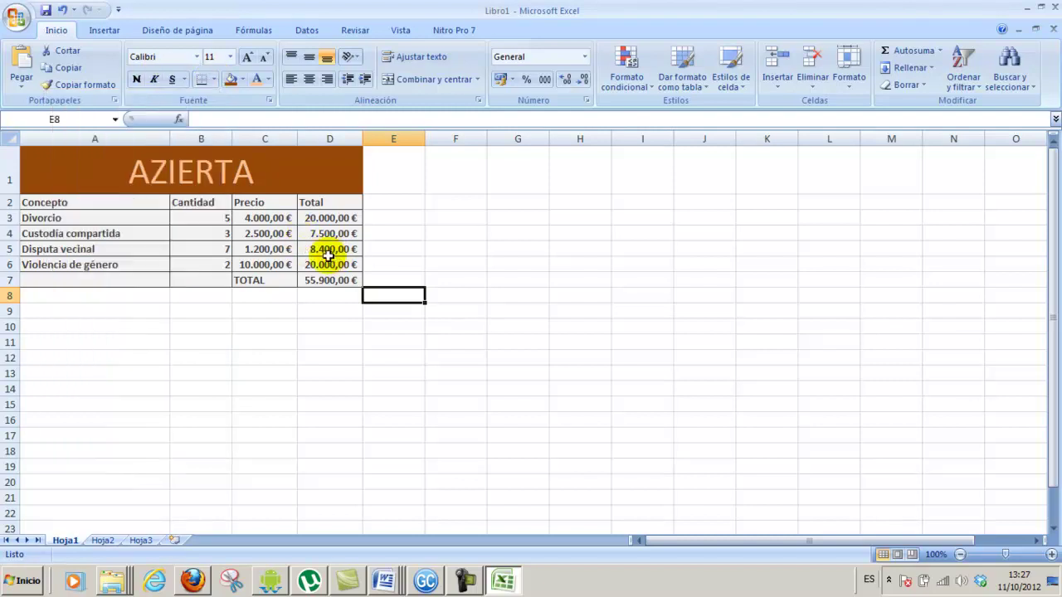
# In the Save dialog, go to the cursos folder under DATA (D:) > academiausero.
pyautogui.click(45, 10)
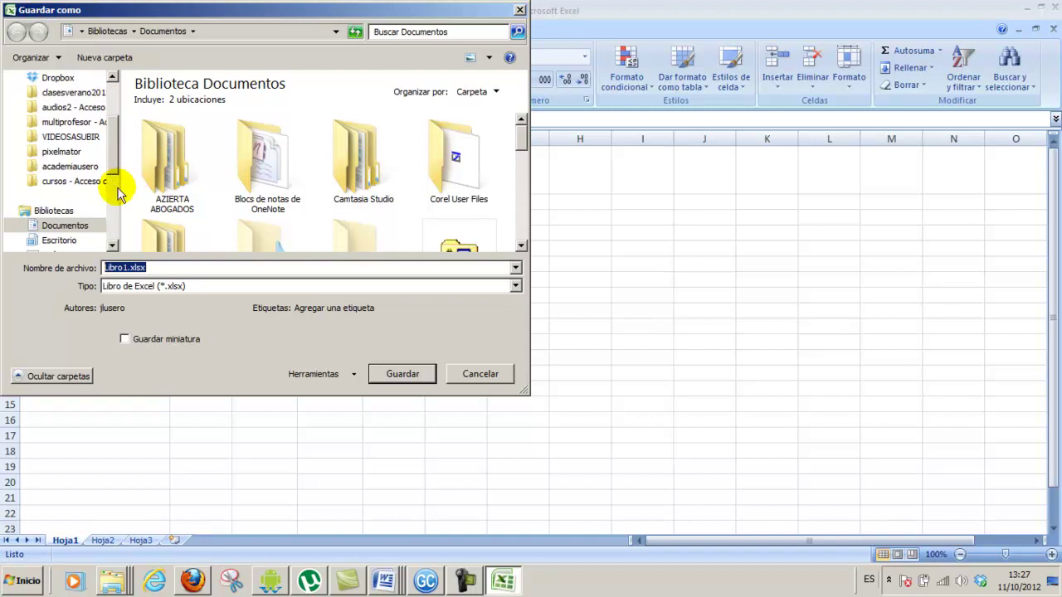
pyautogui.scroll(-3, 114, 199)
pyautogui.click(63, 224)
pyautogui.click(194, 120)
pyautogui.doubleClick(193, 120)
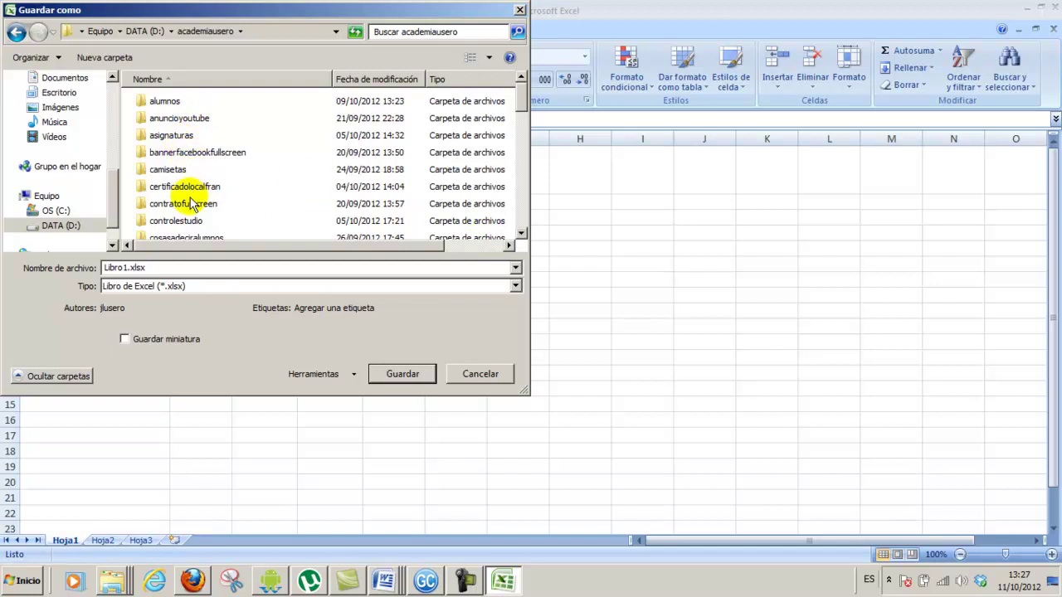
pyautogui.click(521, 233)
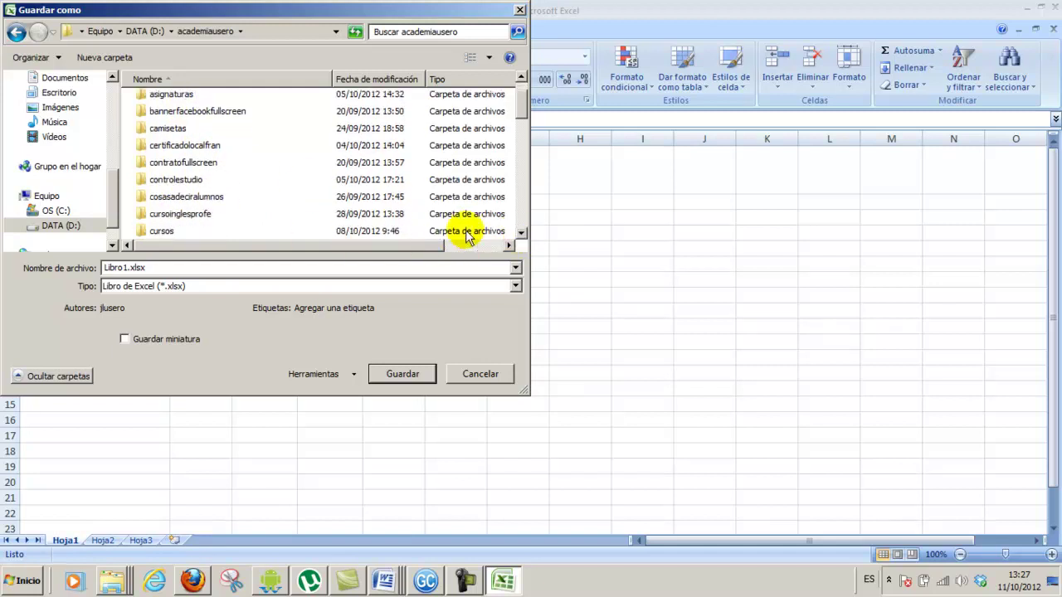
pyautogui.doubleClick(201, 231)
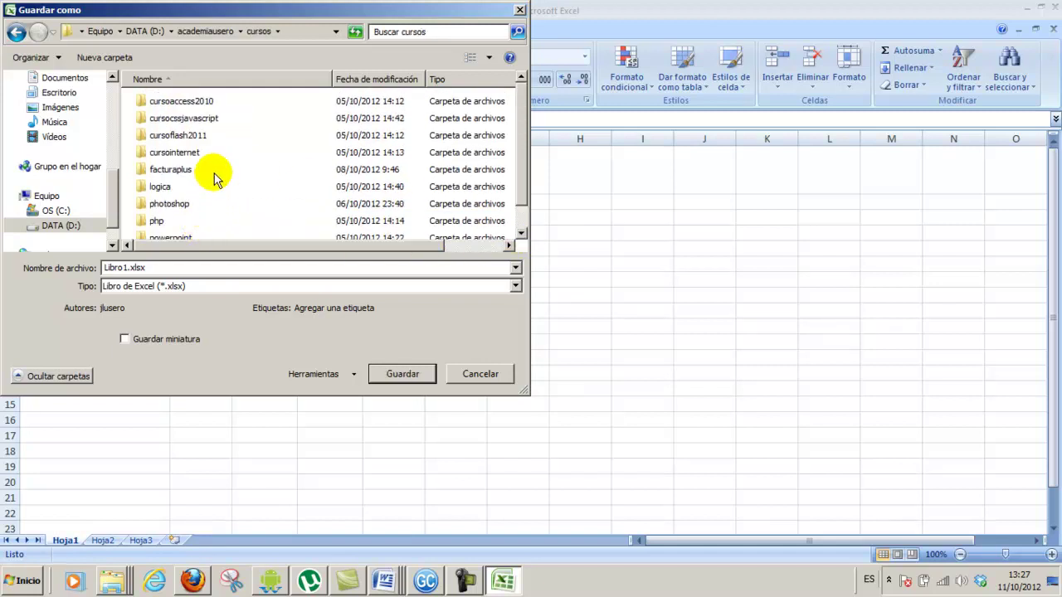
# Create a new folder named EXCEL inside cursos and open it.
pyautogui.click(122, 61)
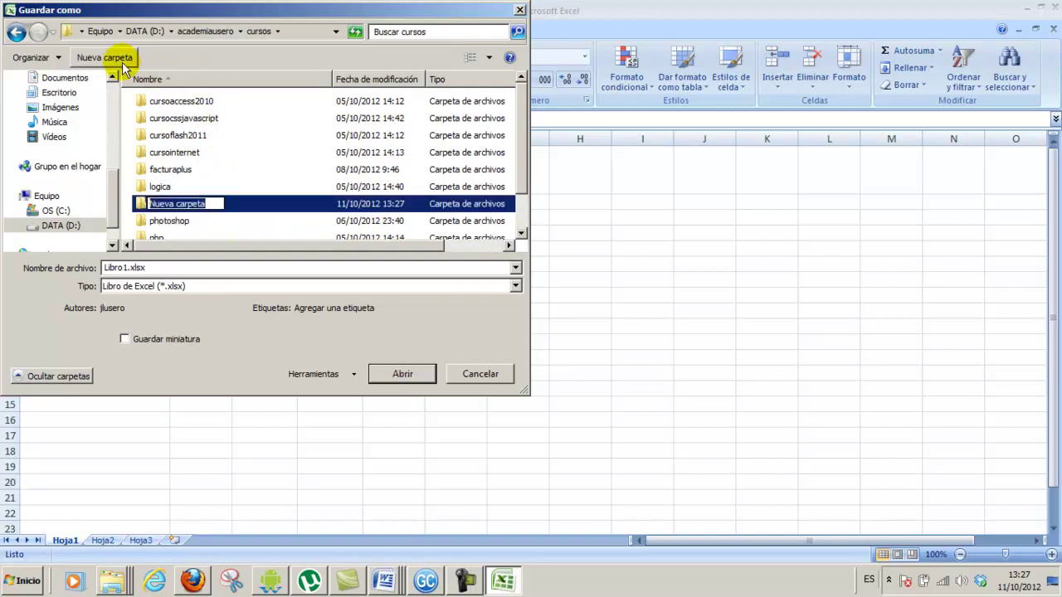
pyautogui.write('EXCEL')
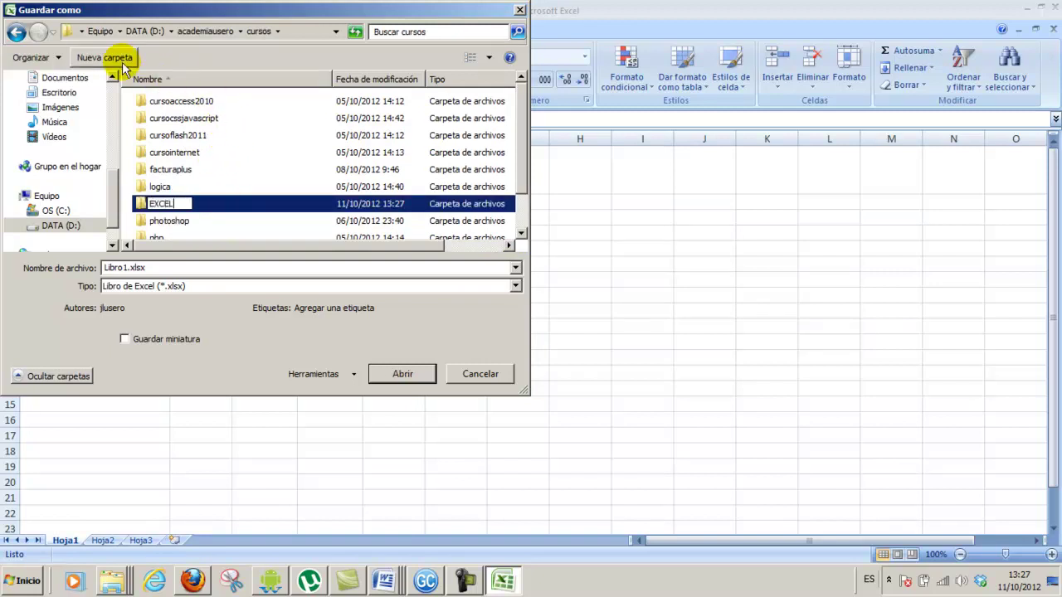
pyautogui.press('Return')
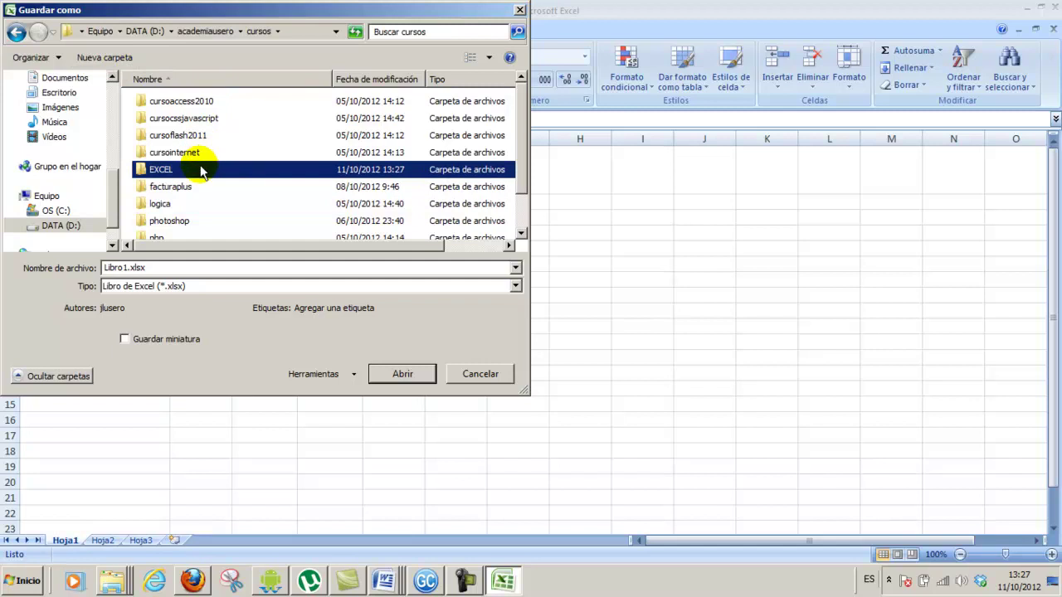
pyautogui.doubleClick(200, 169)
# Save the workbook as tablacobrosmensualesazierta.xlsx.
pyautogui.doubleClick(145, 267)
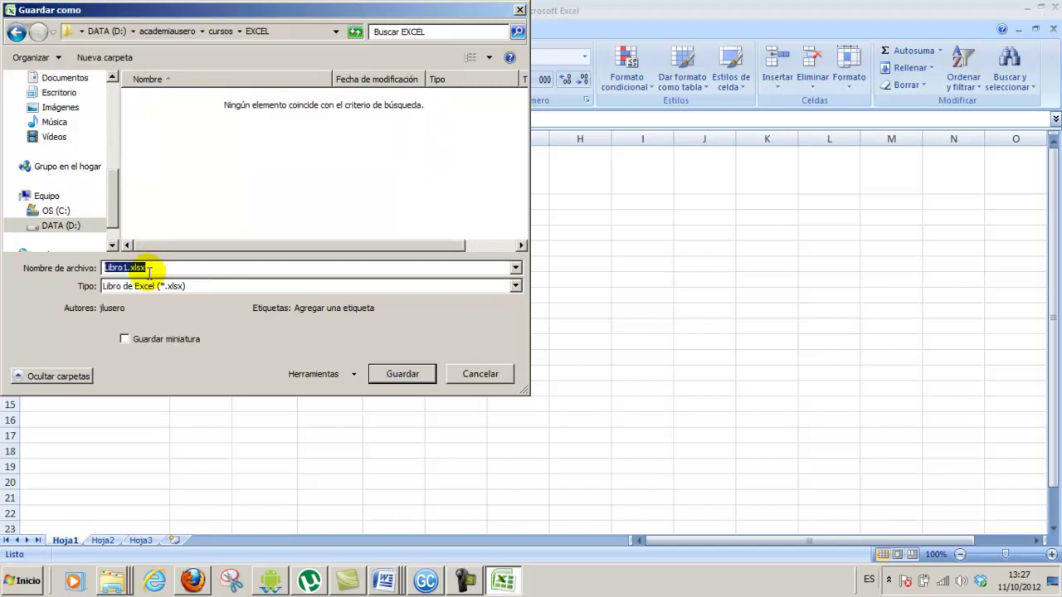
pyautogui.write('tablacobrosmensualesazierta')
pyautogui.press('Return')
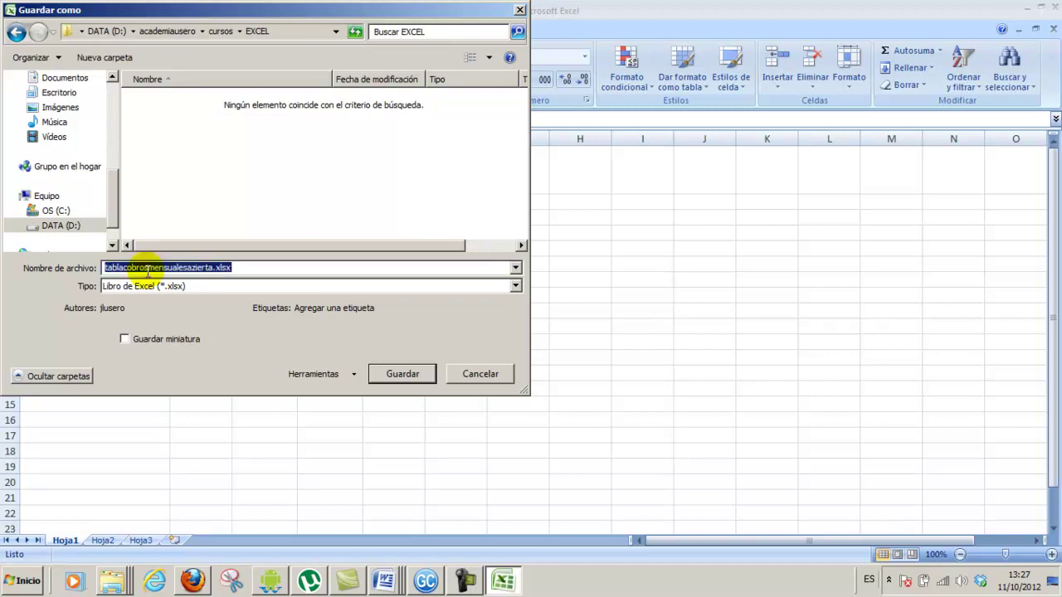